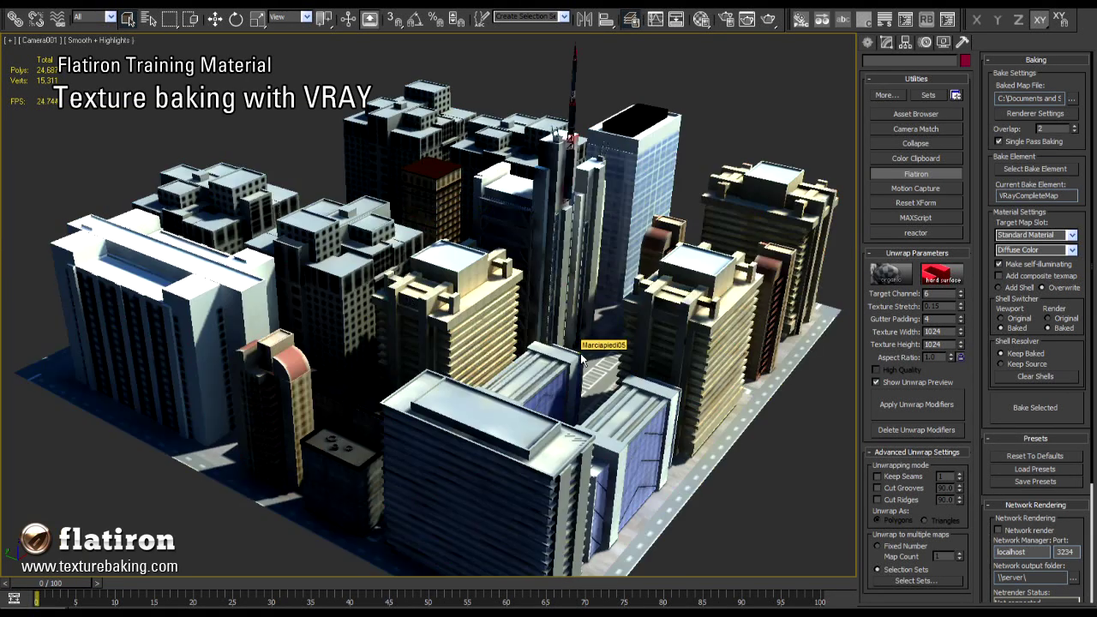
# Step: Load the five flatiron_bake_result scene materials into separate Material Editor sample slots
pyautogui.keyDown('alt'); pyautogui.moveTo(568, 358); pyautogui.dragTo(623, 374, button='middle'); pyautogui.keyUp('alt')
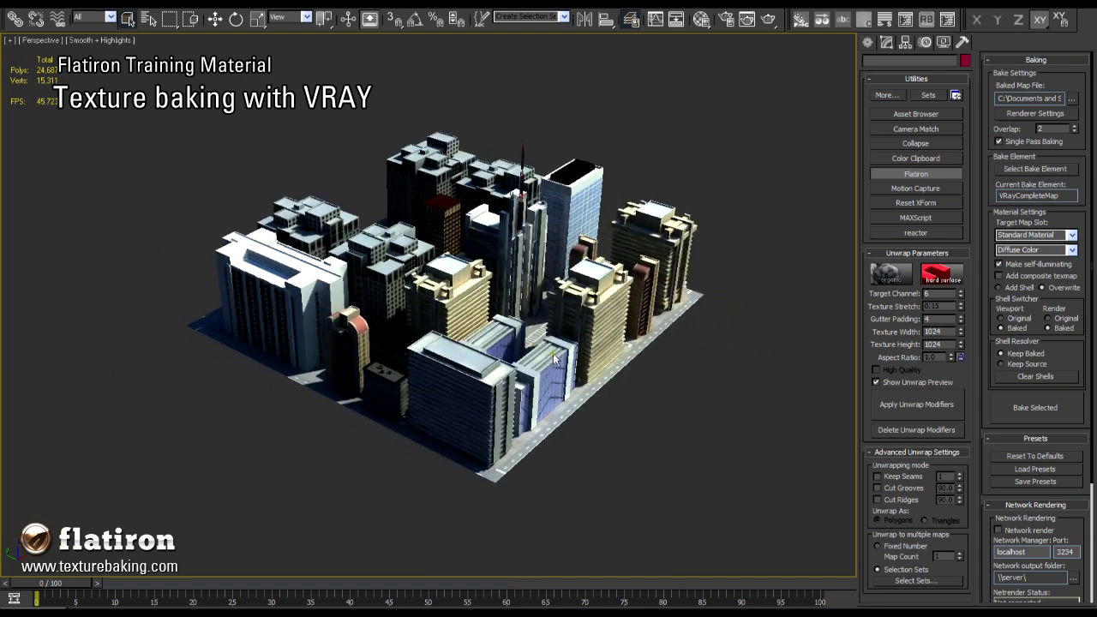
pyautogui.click(494, 317)
pyautogui.keyDown('alt'); pyautogui.moveTo(495, 317); pyautogui.dragTo(576, 351, button='middle'); pyautogui.keyUp('alt')
pyautogui.press('m')
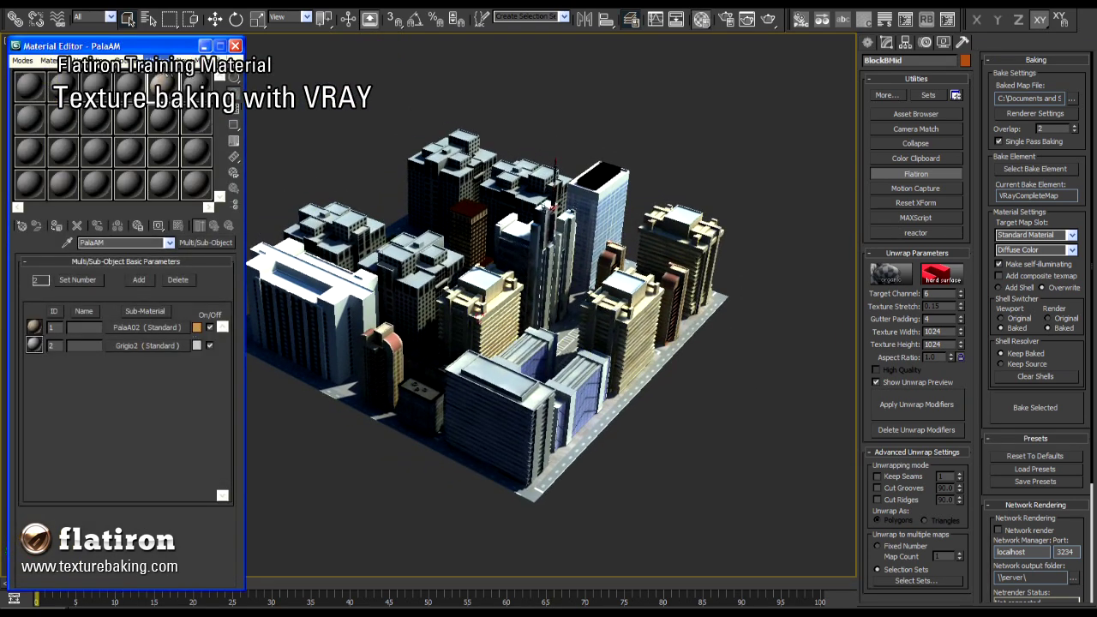
pyautogui.click(163, 66)
pyautogui.click(185, 126)
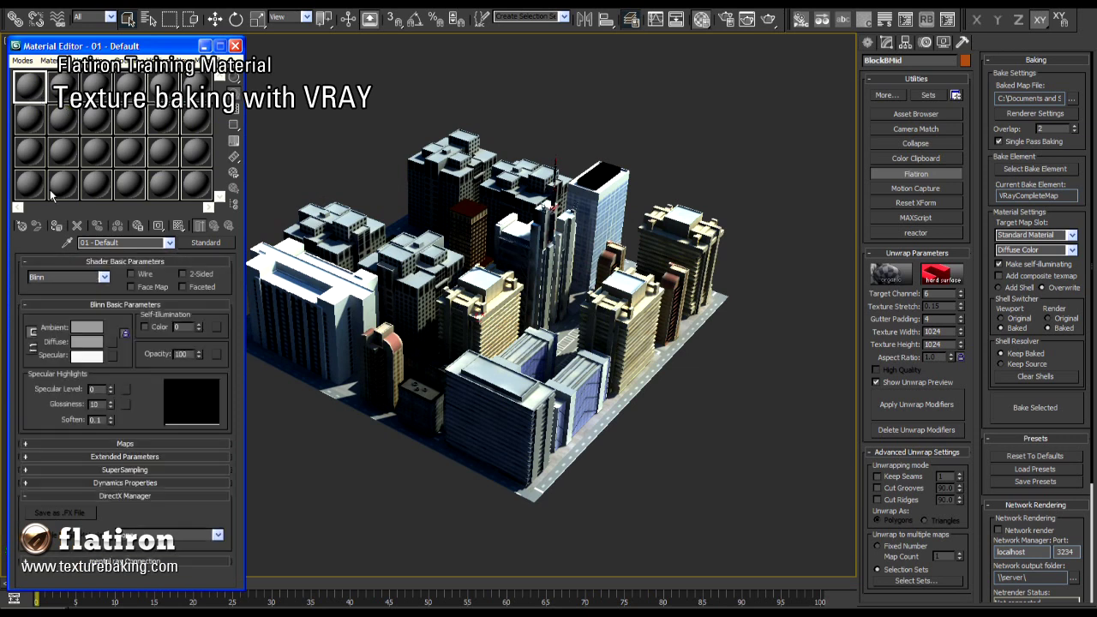
pyautogui.click(21, 226)
pyautogui.moveTo(495, 109); pyautogui.dragTo(380, 92)
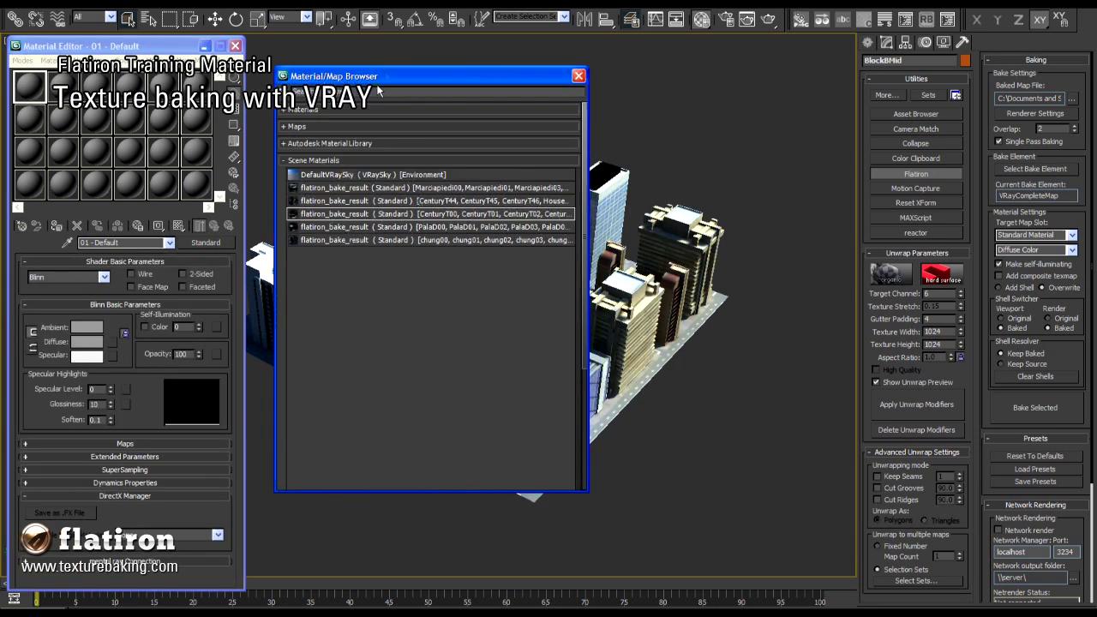
pyautogui.doubleClick(324, 190)
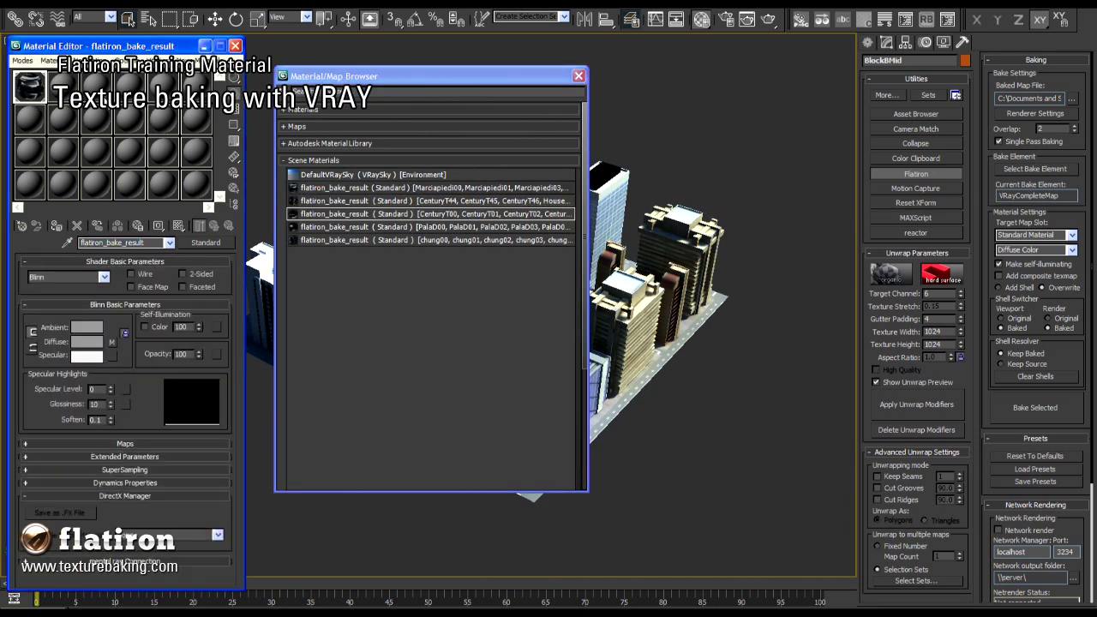
pyautogui.click(64, 88)
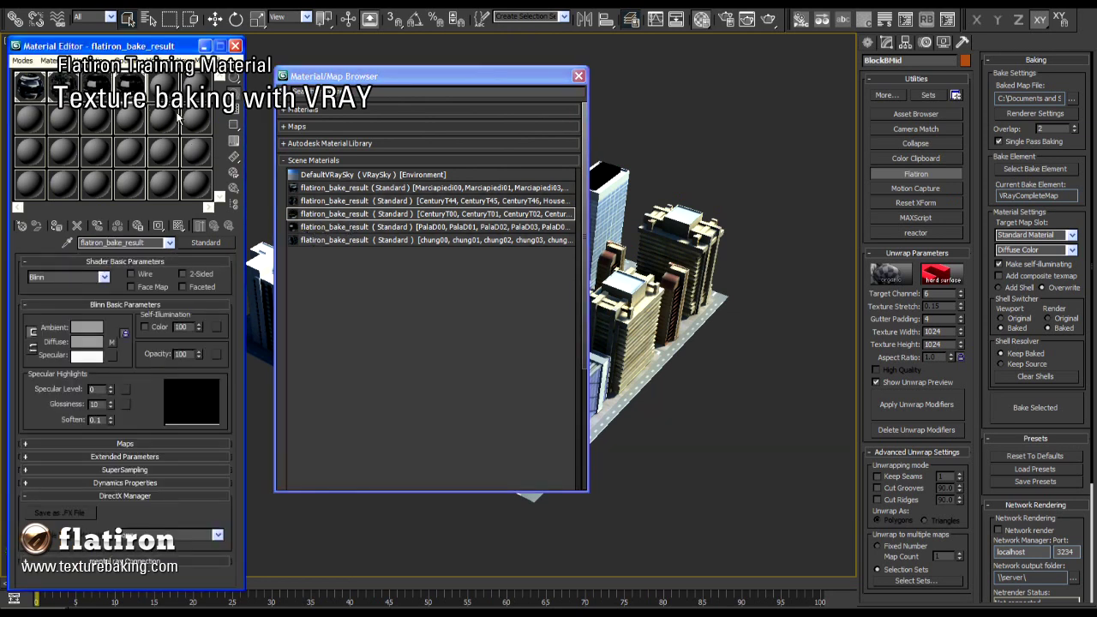
pyautogui.doubleClick(323, 240)
pyautogui.click(579, 77)
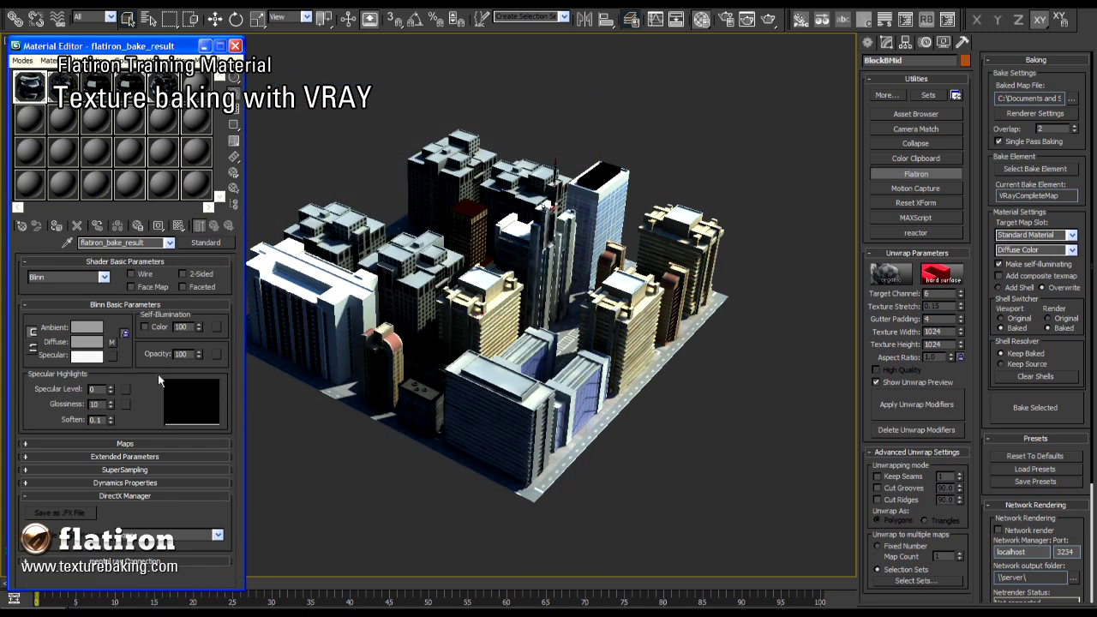
# Step: Expand the first baked material's Maps settings and turn on viewport texture display for the flatiron_bake_result materials
pyautogui.click(150, 444)
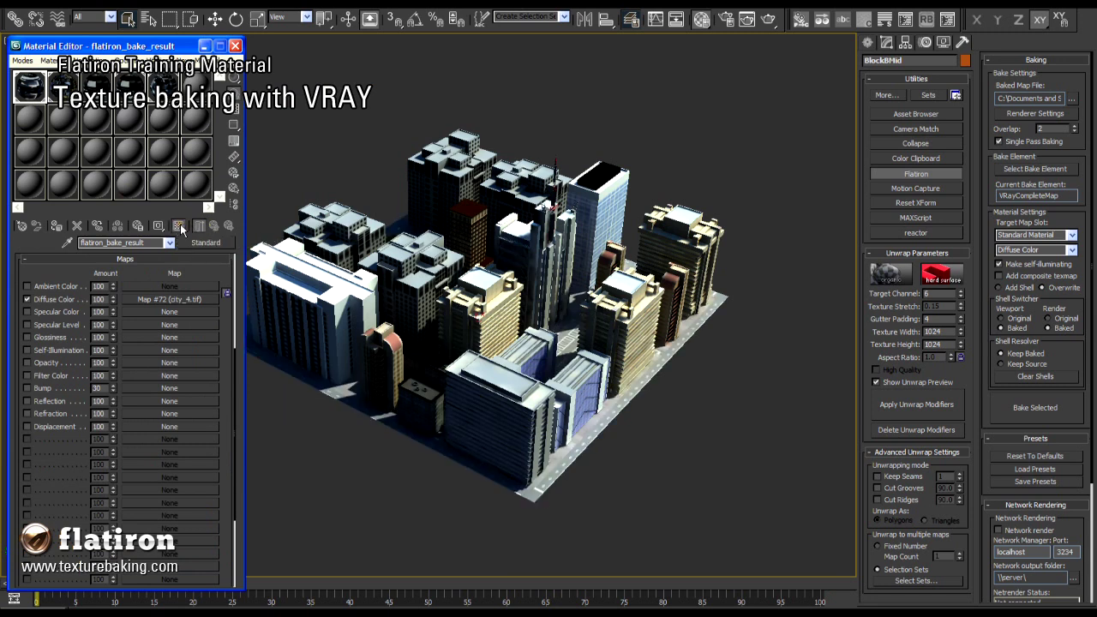
pyautogui.click(64, 91)
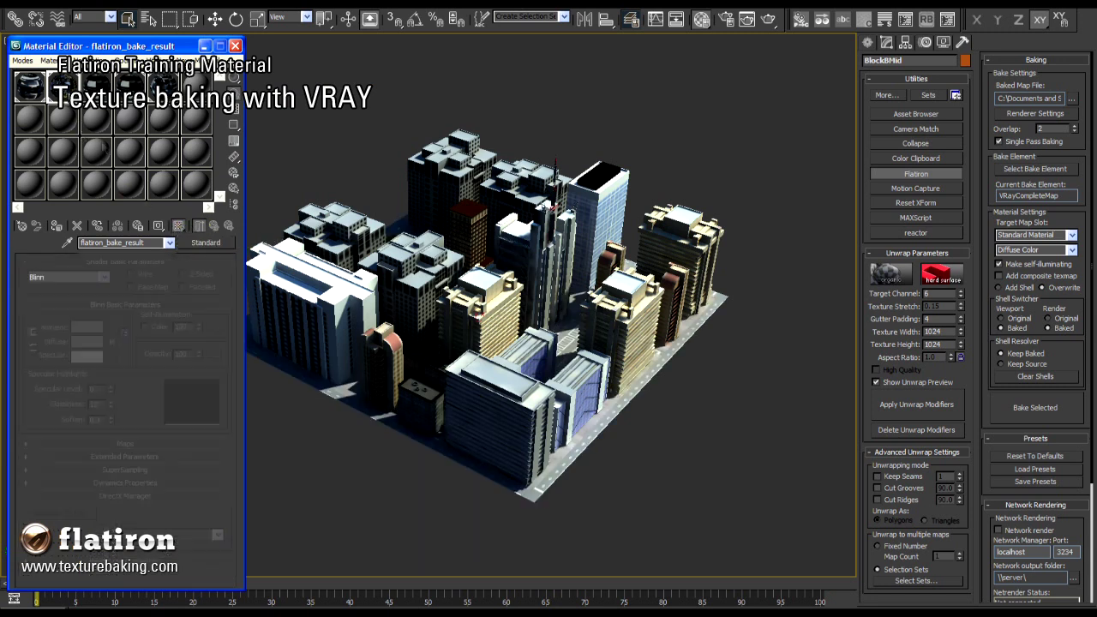
pyautogui.click(179, 228)
pyautogui.click(179, 228)
pyautogui.click(179, 228)
pyautogui.click(179, 228)
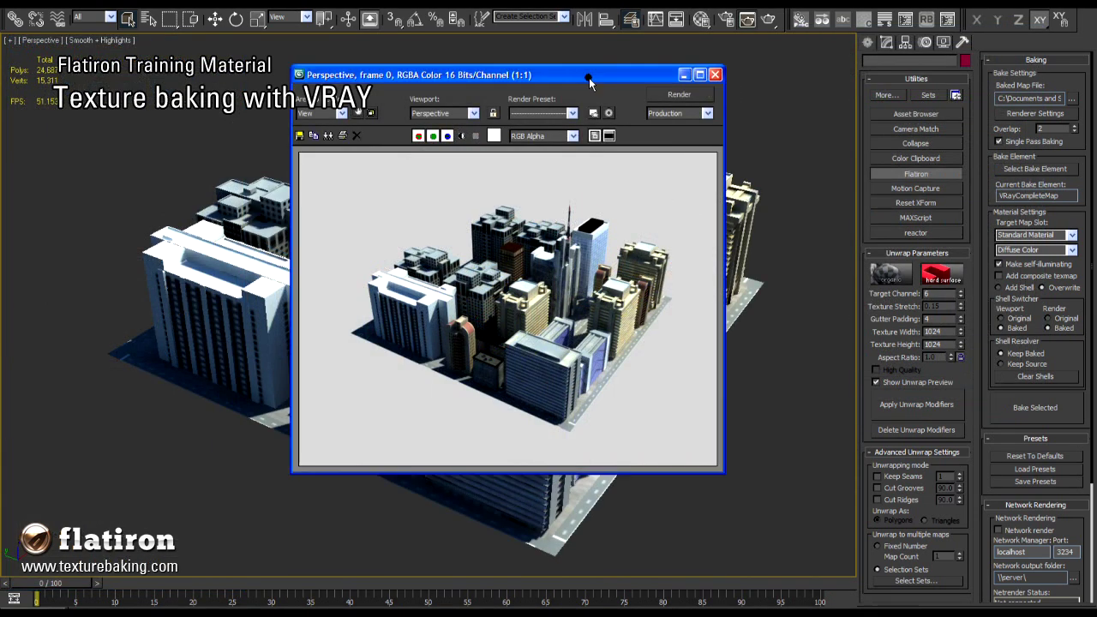
# Step: Inspect the rendered image of the baked city, close it, and examine the textured buildings from several sides
pyautogui.moveTo(586, 81); pyautogui.dragTo(674, 68)
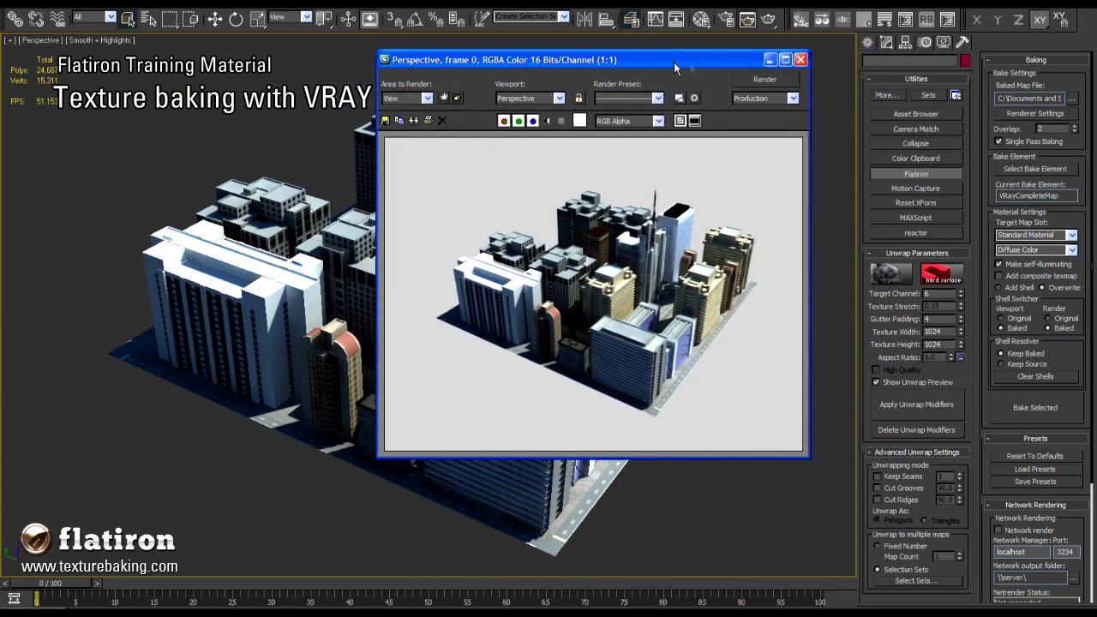
pyautogui.click(801, 60)
pyautogui.keyDown('alt'); pyautogui.moveTo(485, 252); pyautogui.dragTo(557, 248, button='middle'); pyautogui.keyUp('alt')
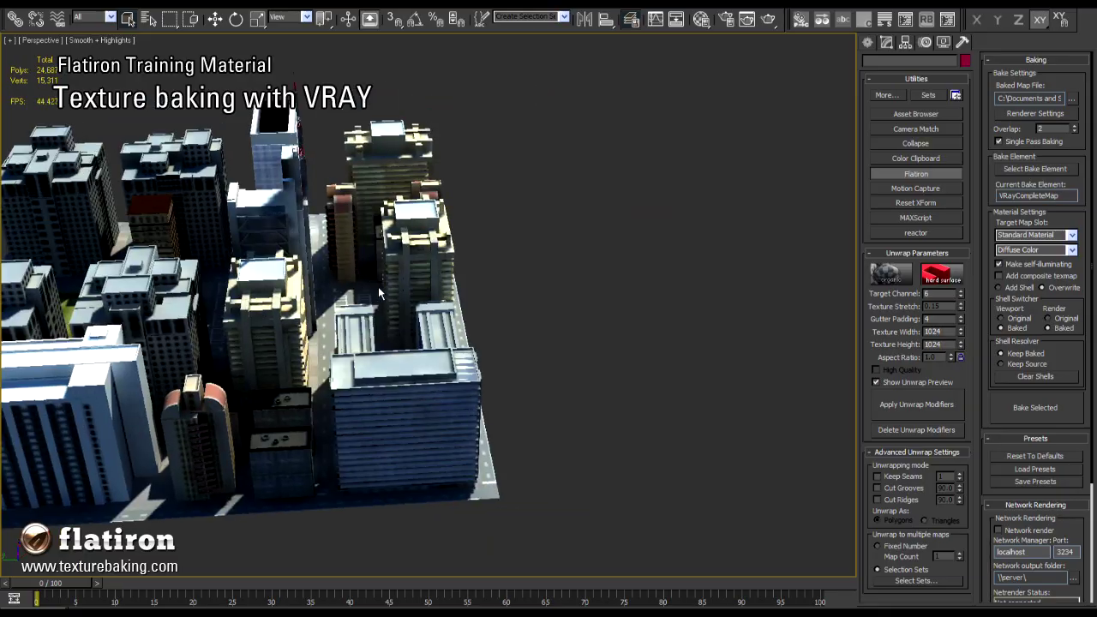
pyautogui.moveTo(377, 274); pyautogui.dragTo(514, 249, button='middle')
pyautogui.click(429, 257)
pyautogui.keyDown('alt'); pyautogui.moveTo(412, 257); pyautogui.dragTo(555, 220, button='middle'); pyautogui.keyUp('alt')
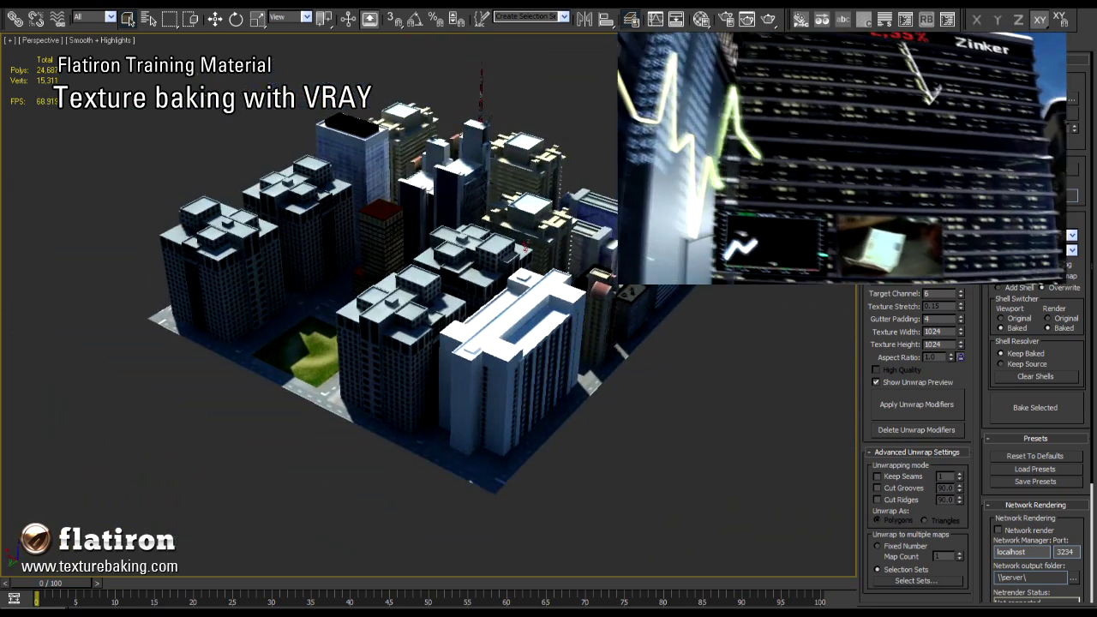
pyautogui.keyDown('alt'); pyautogui.moveTo(588, 271); pyautogui.dragTo(543, 279, button='middle'); pyautogui.keyUp('alt')
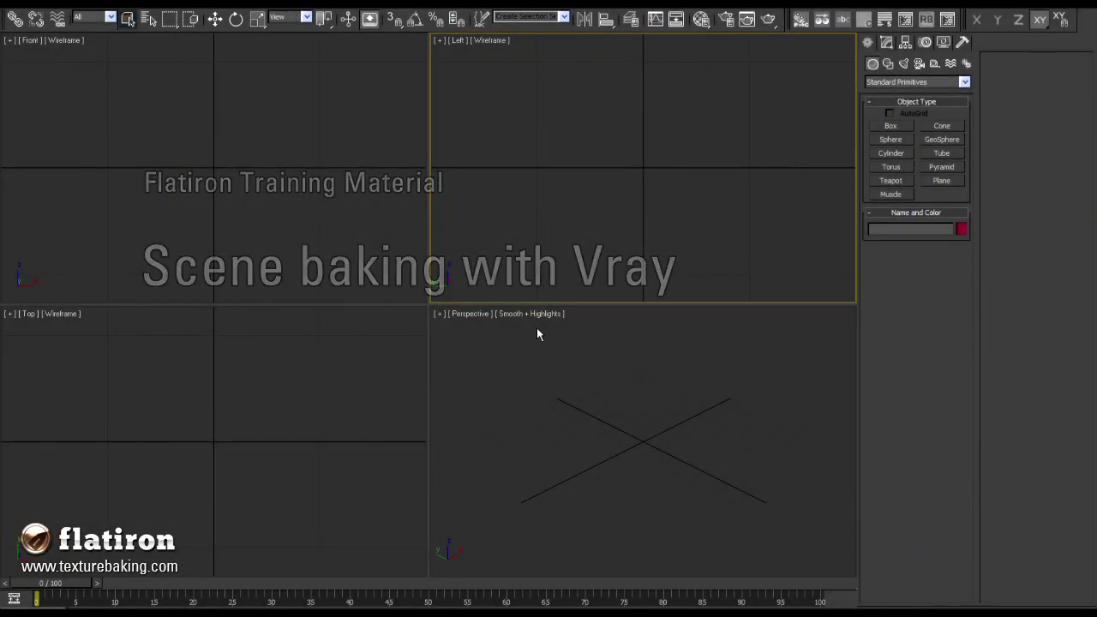
# Step: Open the unbaked city scene, get a closer orthographic view of the buildings, and activate the Camera001 view
pyautogui.click(373, 239)
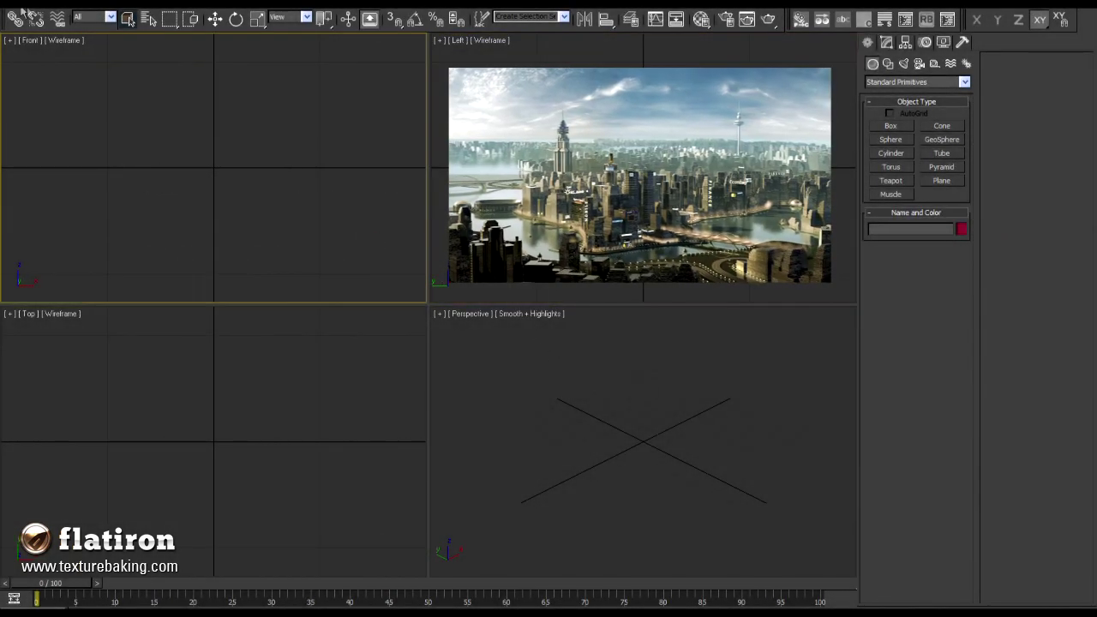
pyautogui.click(19, 7)
pyautogui.click(194, 64)
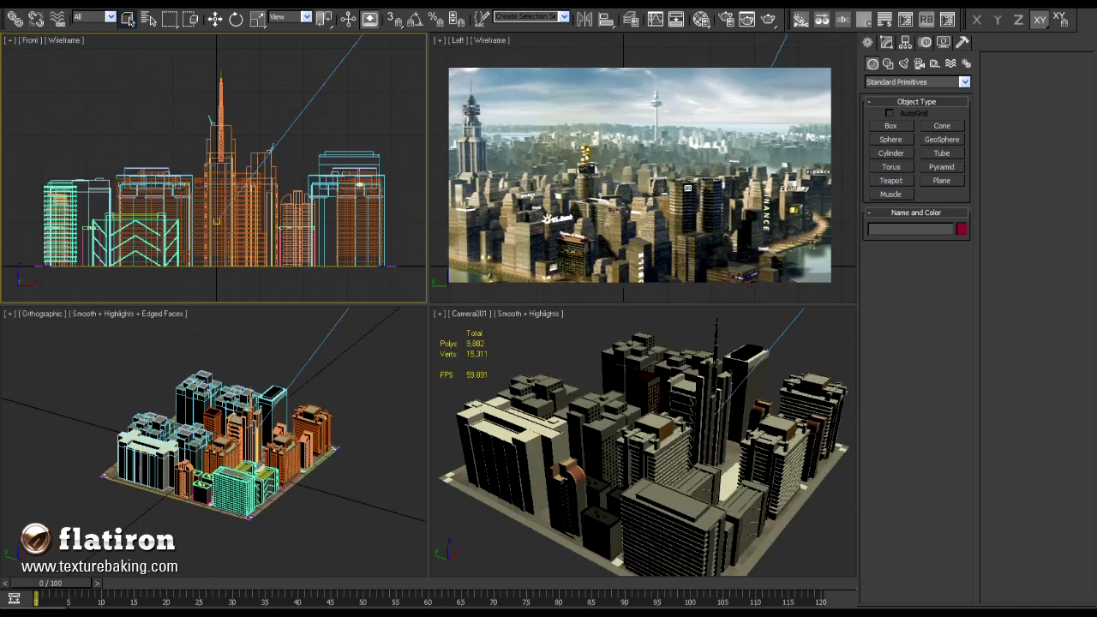
pyautogui.click(544, 345)
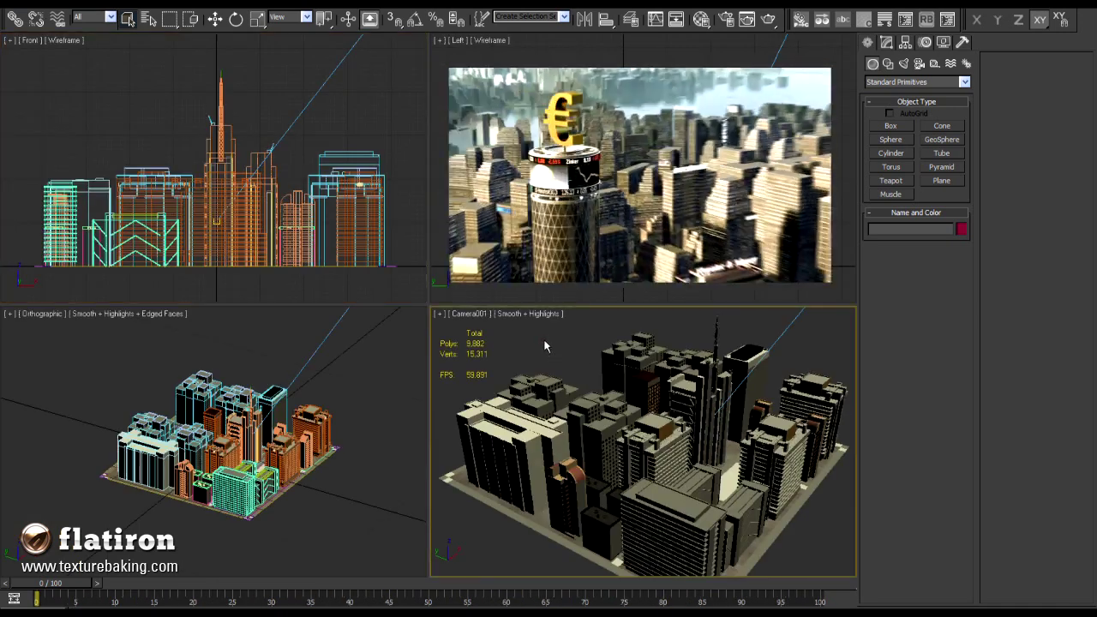
pyautogui.click(283, 419)
pyautogui.scroll(5, 282, 418)
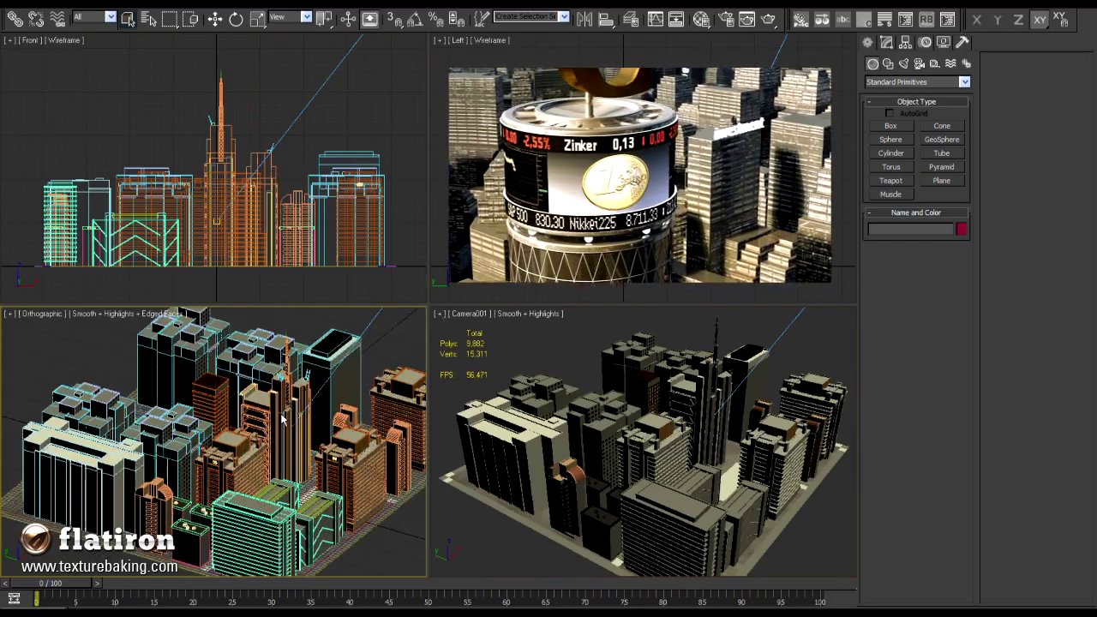
pyautogui.click(527, 366)
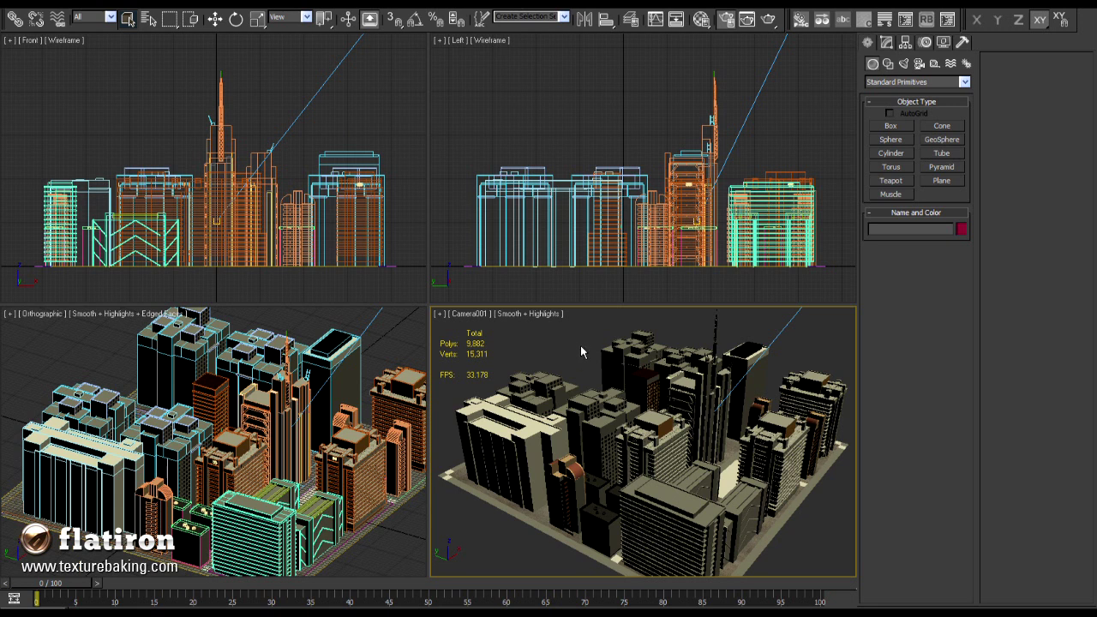
# Step: Check the assigned production renderer in the render setup and review the V-Ray indirect illumination settings
pyautogui.press('F10')
pyautogui.moveTo(207, 55); pyautogui.dragTo(222, 55)
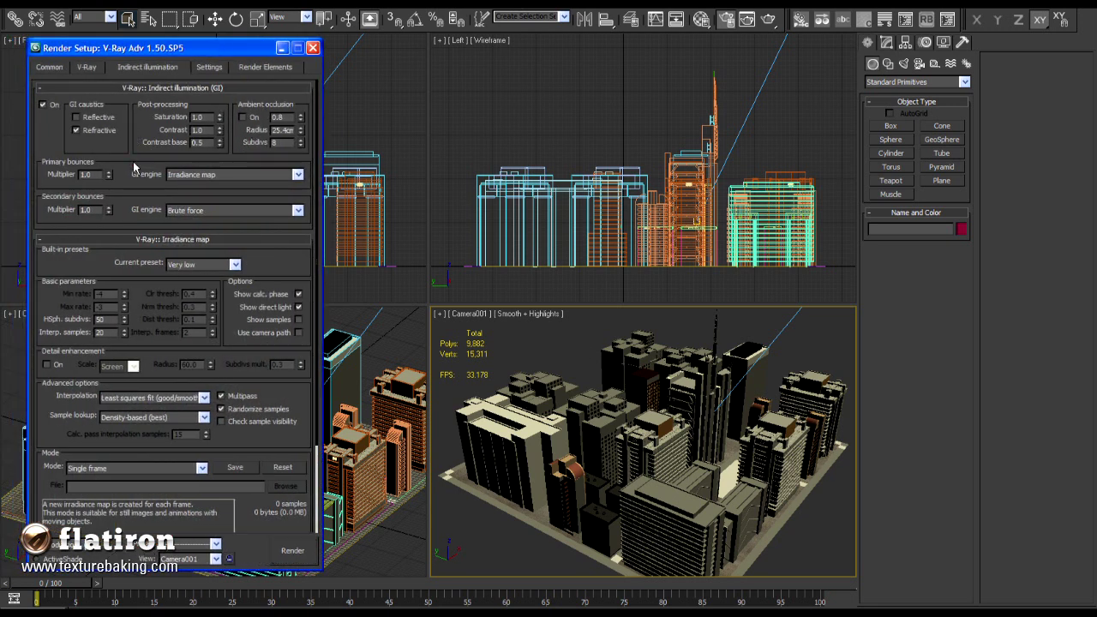
pyautogui.click(49, 68)
pyautogui.click(193, 90)
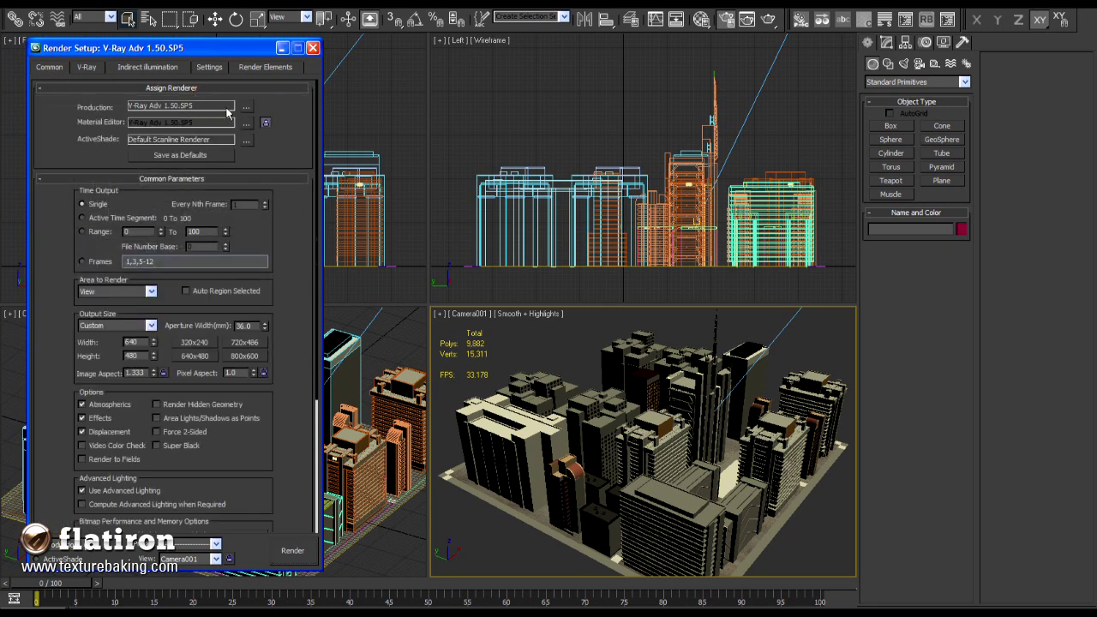
pyautogui.click(246, 109)
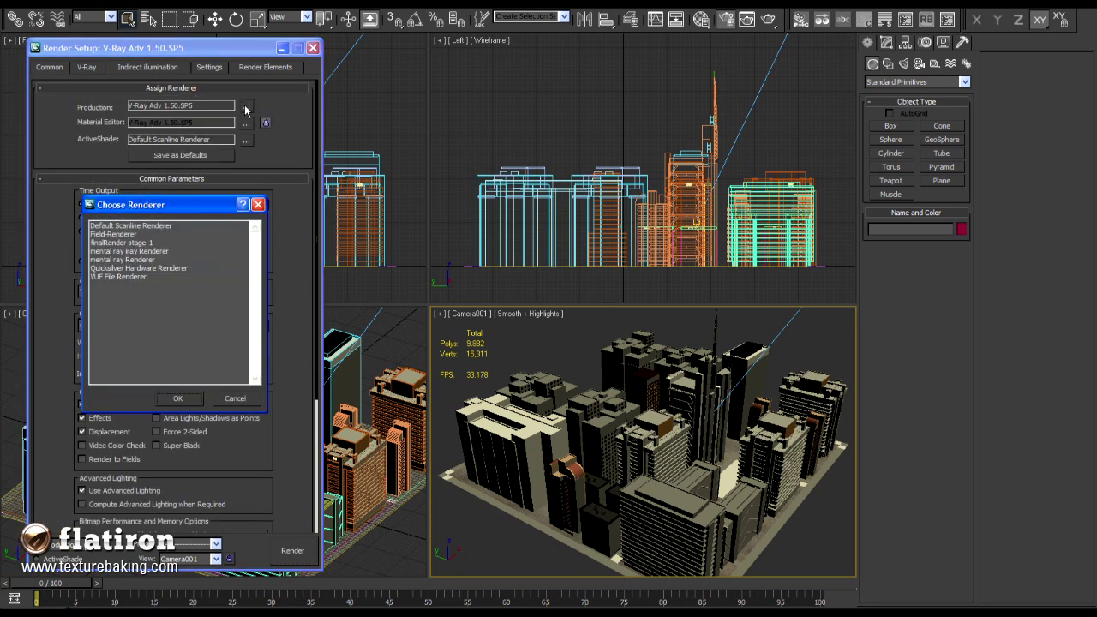
pyautogui.click(258, 205)
pyautogui.click(142, 69)
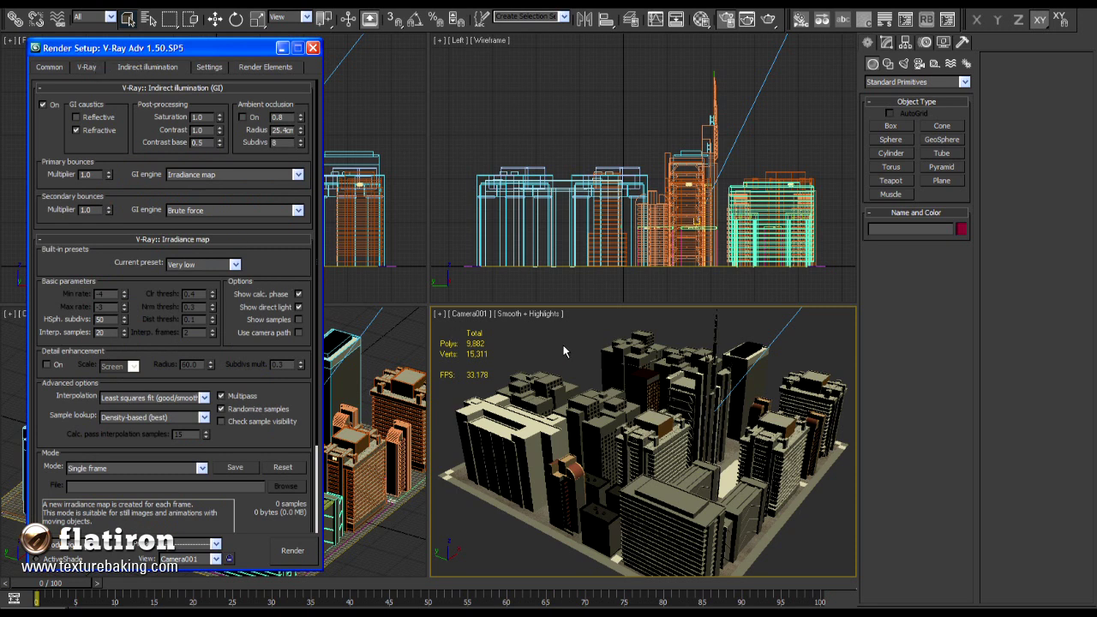
# Step: Examine the sun light's placement in the Left view and the scene's environment map settings
pyautogui.click(634, 240)
pyautogui.scroll(-8, 634, 240)
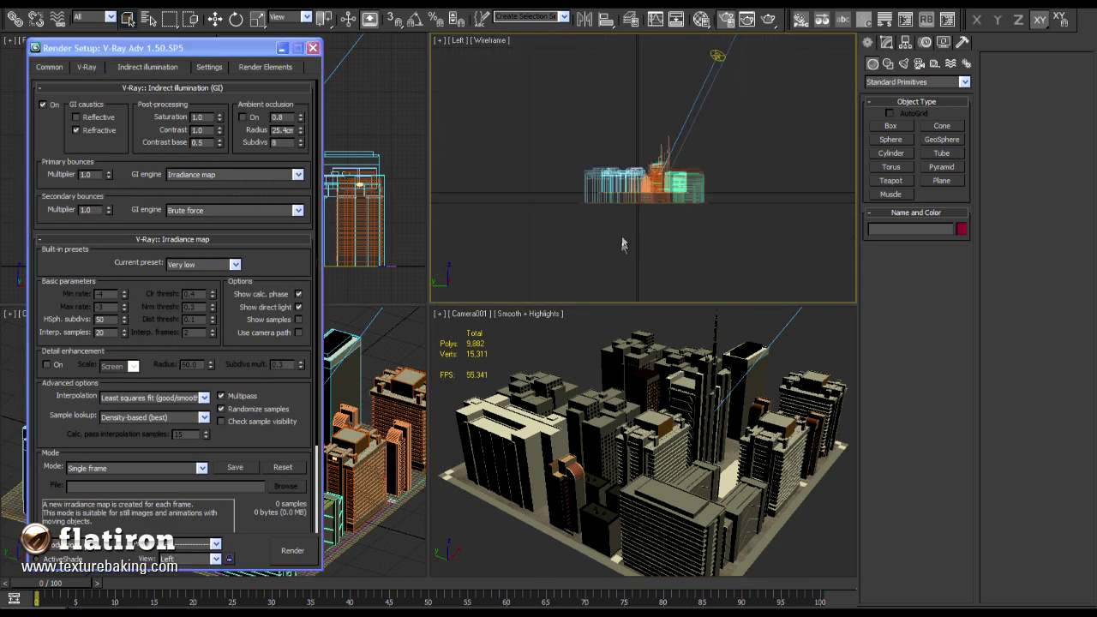
pyautogui.moveTo(633, 233); pyautogui.dragTo(633, 237, button='middle')
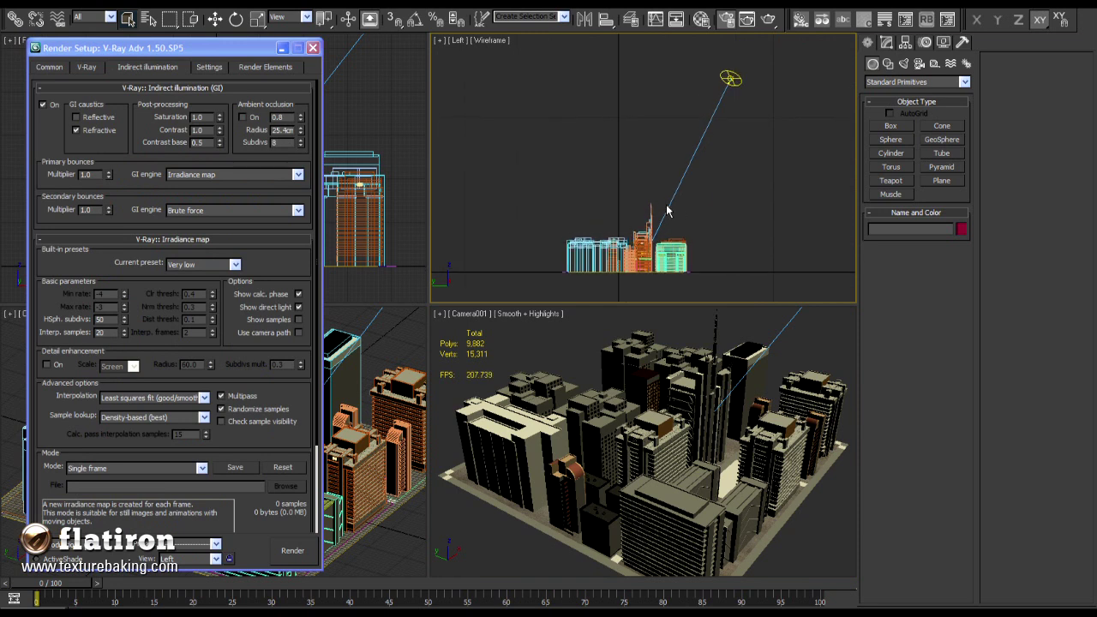
pyautogui.press('8')
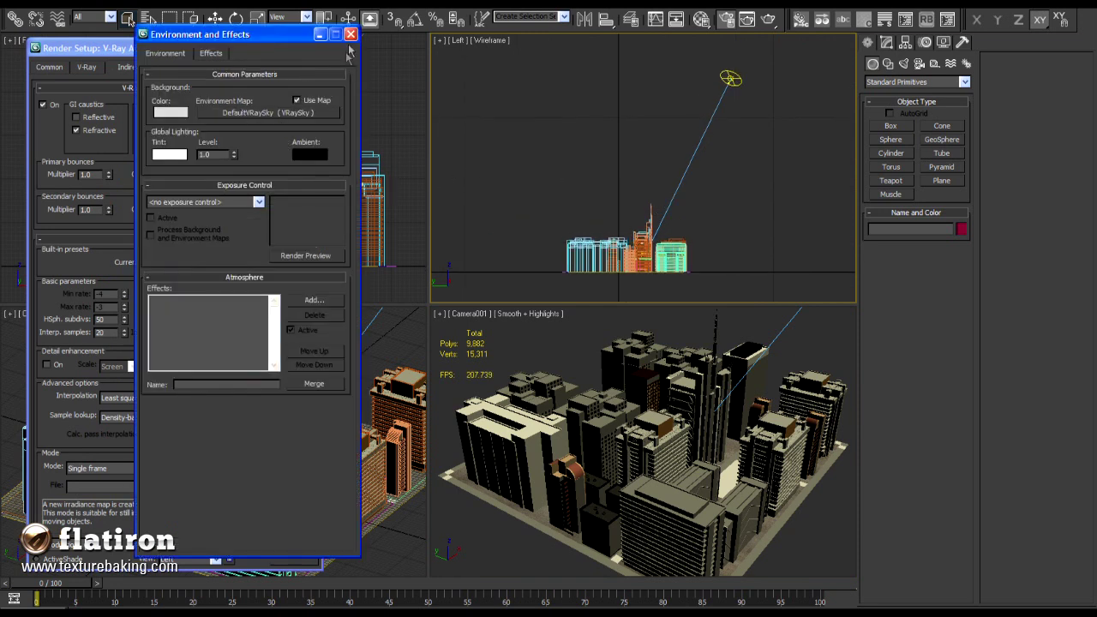
pyautogui.click(350, 34)
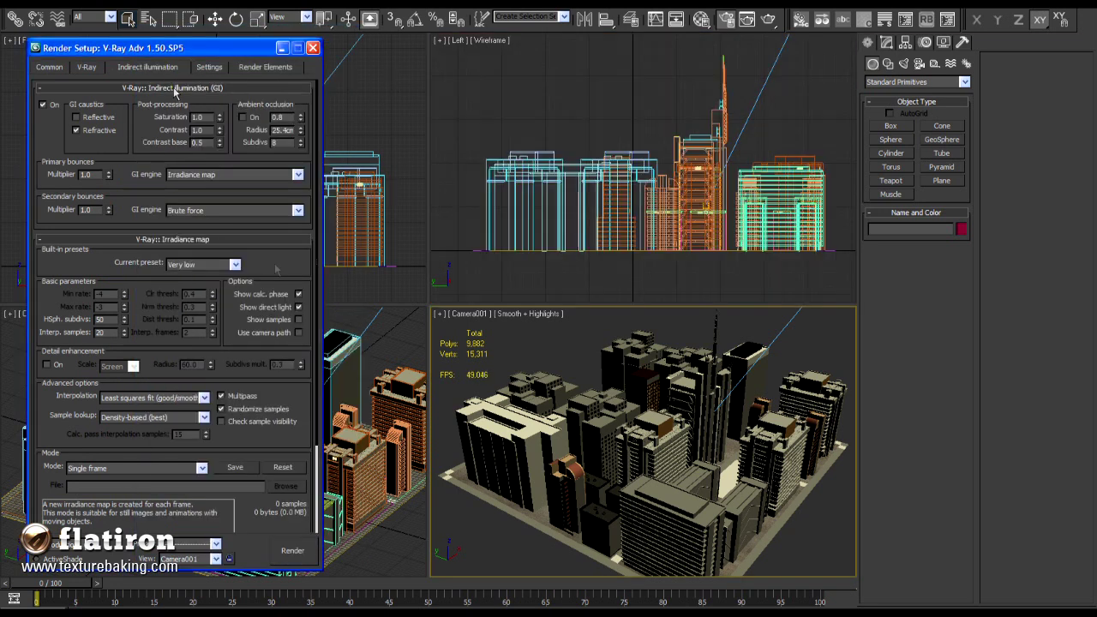
# Step: Render the Camera001 view, then close the rendered image and the render setup
pyautogui.click(302, 555)
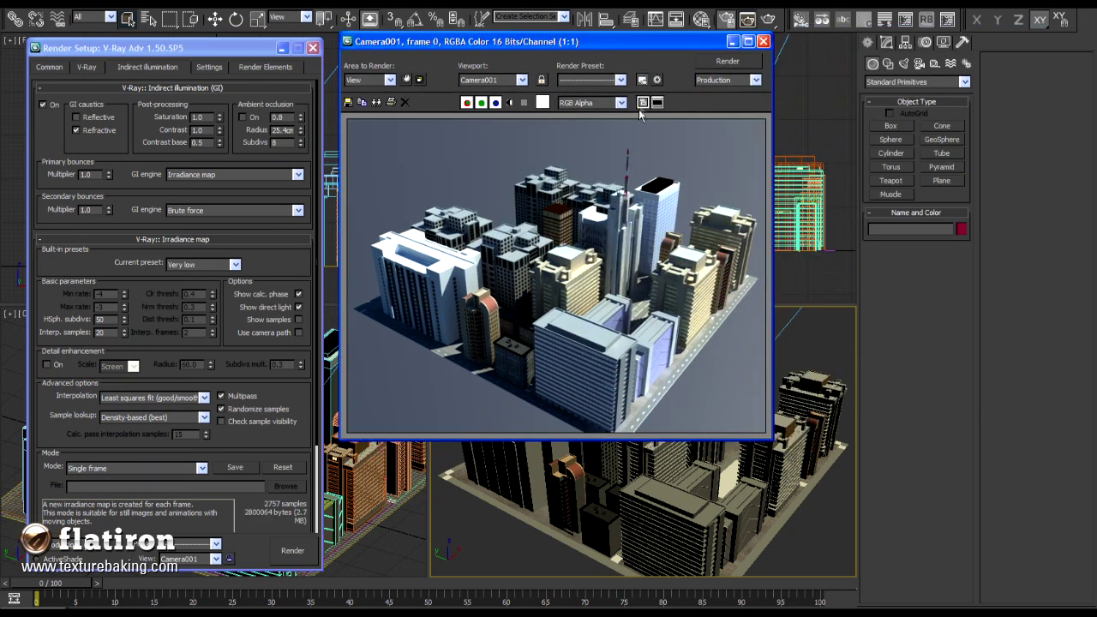
pyautogui.moveTo(563, 41); pyautogui.dragTo(594, 73)
pyautogui.click(793, 73)
pyautogui.click(314, 49)
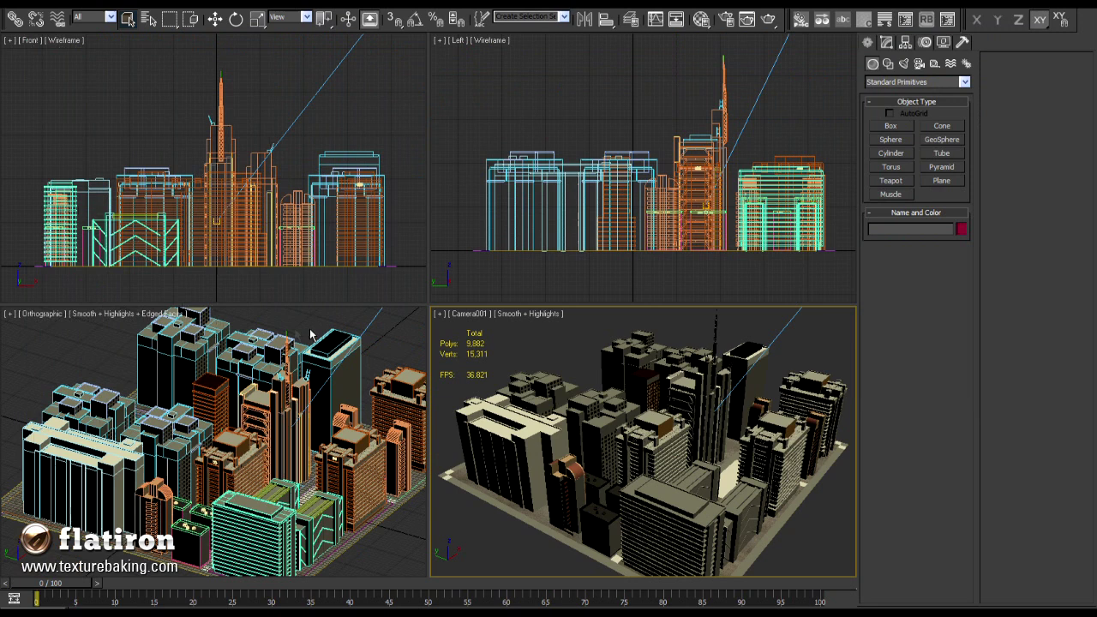
# Step: Freeze the ground, save the rightmost column of building groups as selection set A, and freeze those buildings
pyautogui.click(310, 335)
pyautogui.hotkey('alt', 'w')
pyautogui.scroll(-5, 313, 327)
pyautogui.keyDown('alt'); pyautogui.moveTo(319, 308); pyautogui.dragTo(366, 354, button='middle'); pyautogui.keyUp('alt')
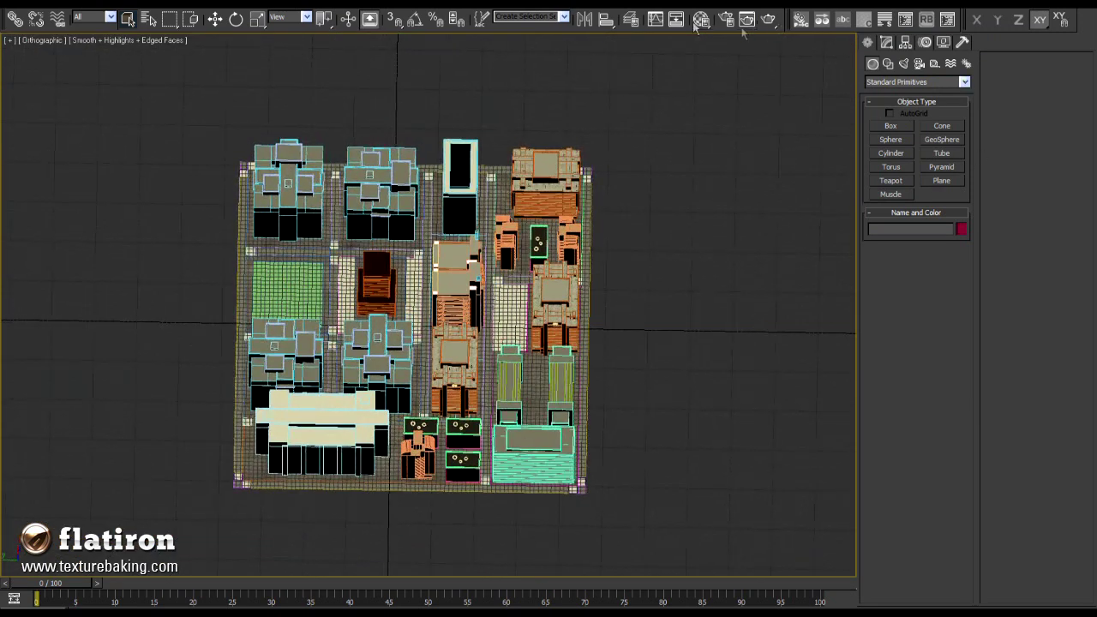
pyautogui.moveTo(675, 128); pyautogui.dragTo(492, 511)
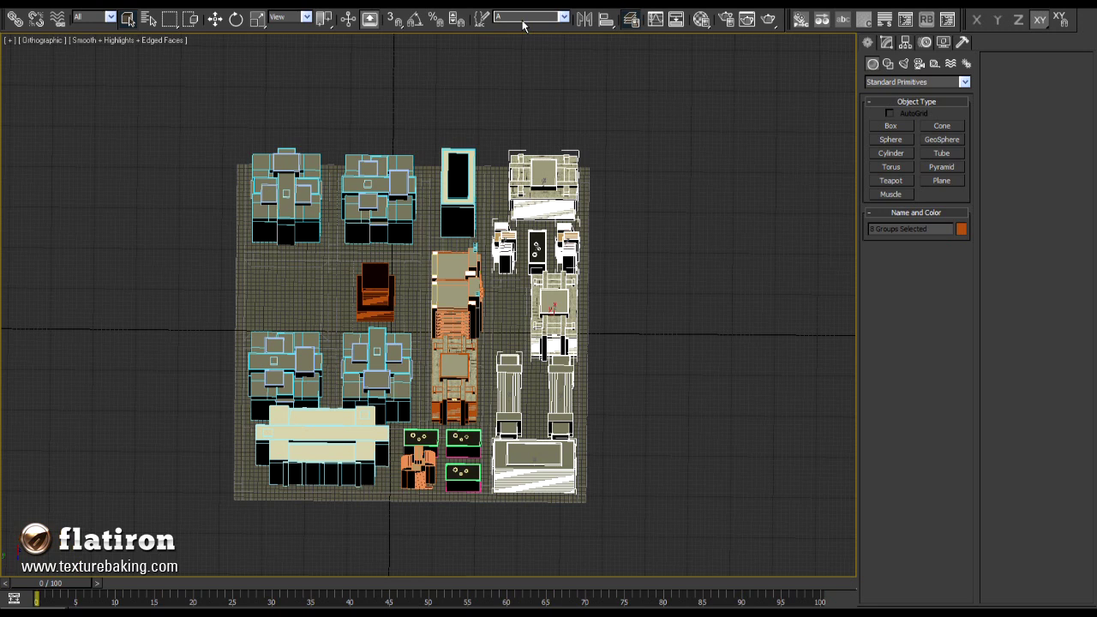
pyautogui.click(471, 139)
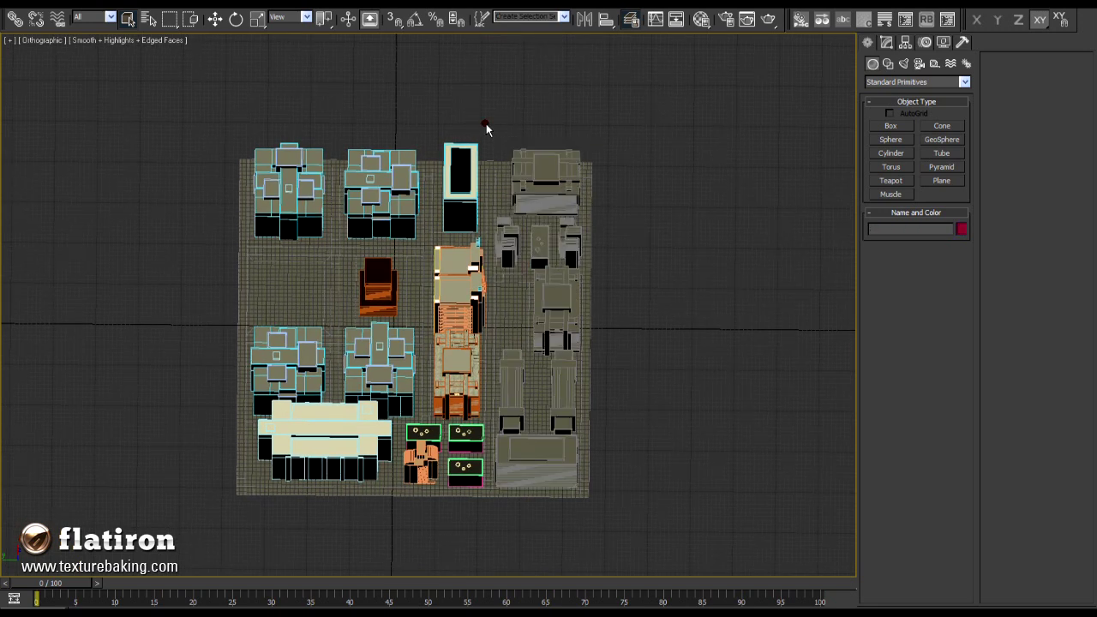
# Step: Save the middle column, upper-left and lower-left buildings as separate named selection sets, naming the last D and freezing each finished group
pyautogui.moveTo(485, 126); pyautogui.dragTo(422, 505)
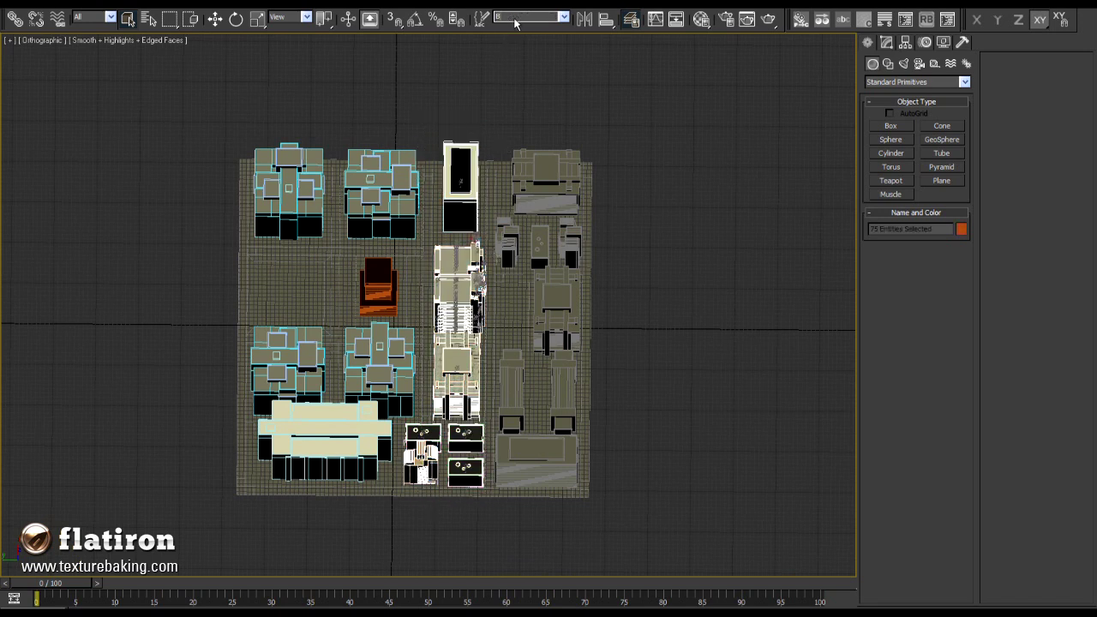
pyautogui.click(472, 155)
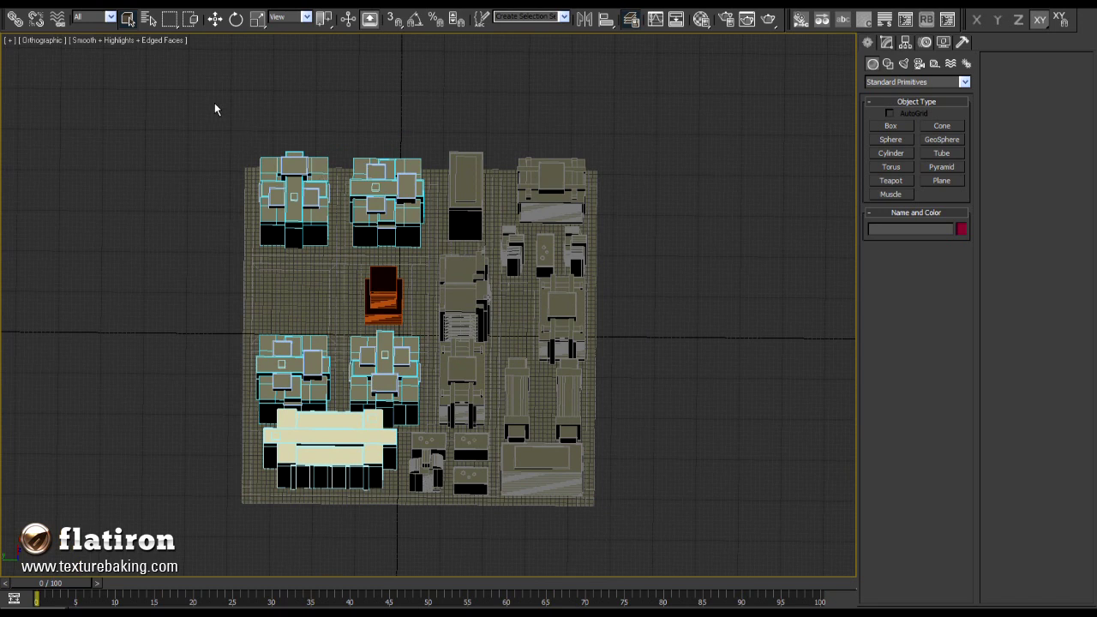
pyautogui.moveTo(165, 84); pyautogui.dragTo(433, 329)
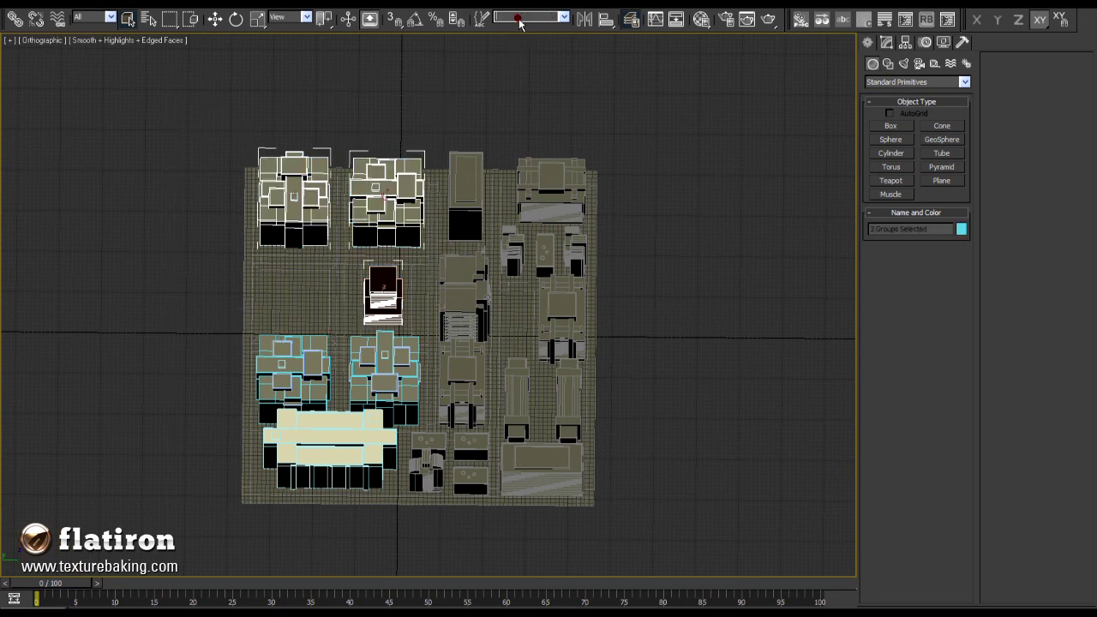
pyautogui.moveTo(184, 535); pyautogui.dragTo(442, 329)
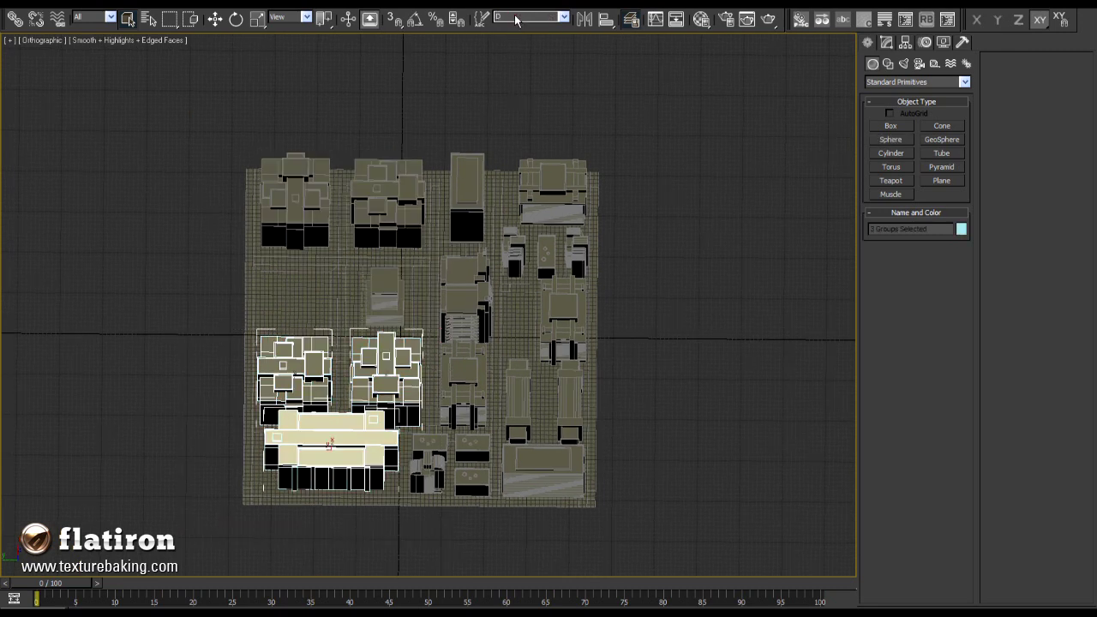
# Step: Deselect set D and clear all buildings from the Orthographic view, leaving only the ground objects
pyautogui.click(482, 91)
pyautogui.moveTo(183, 302); pyautogui.dragTo(451, 483)
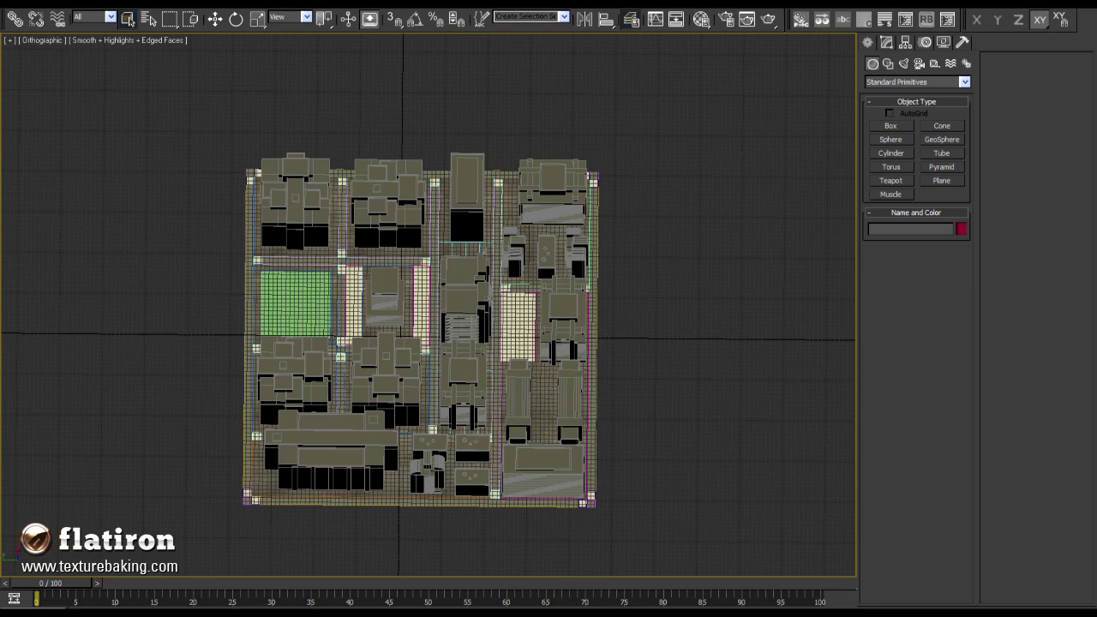
pyautogui.press('Delete')
pyautogui.keyDown('alt'); pyautogui.moveTo(651, 282); pyautogui.dragTo(491, 315, button='middle'); pyautogui.keyUp('alt')
pyautogui.scroll(4, 488, 289)
pyautogui.scroll(-4, 488, 291)
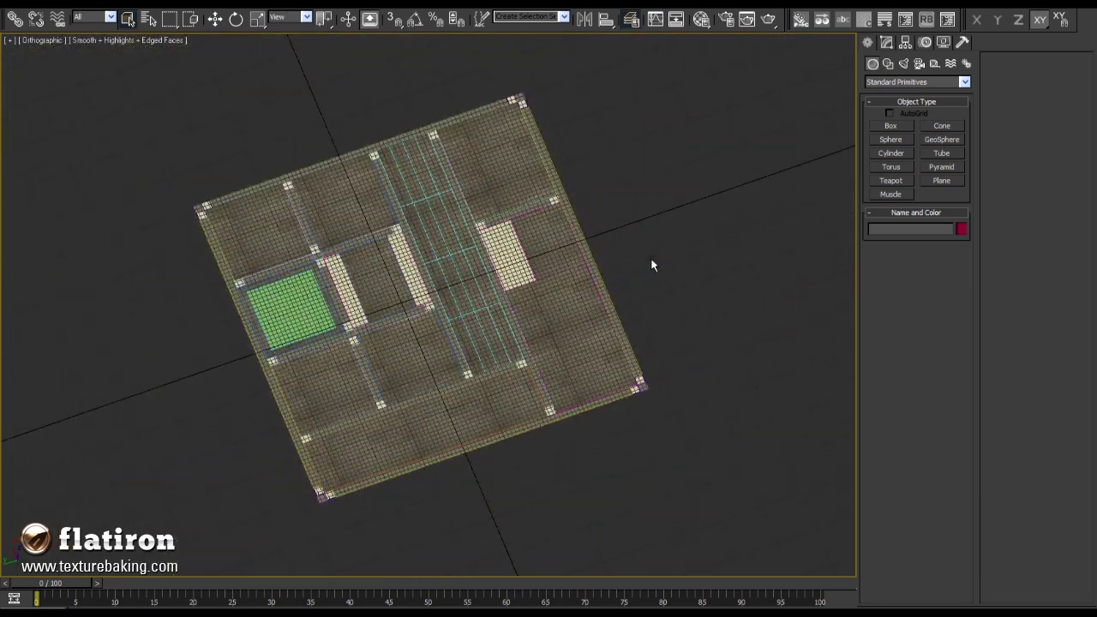
# Step: Save all ground objects as a selection set named ground, bring the buildings back into view, and clear the selection
pyautogui.hotkey('ctrl', 'a')
pyautogui.keyDown('alt'); pyautogui.moveTo(617, 257); pyautogui.dragTo(547, 58, button='middle'); pyautogui.keyUp('alt')
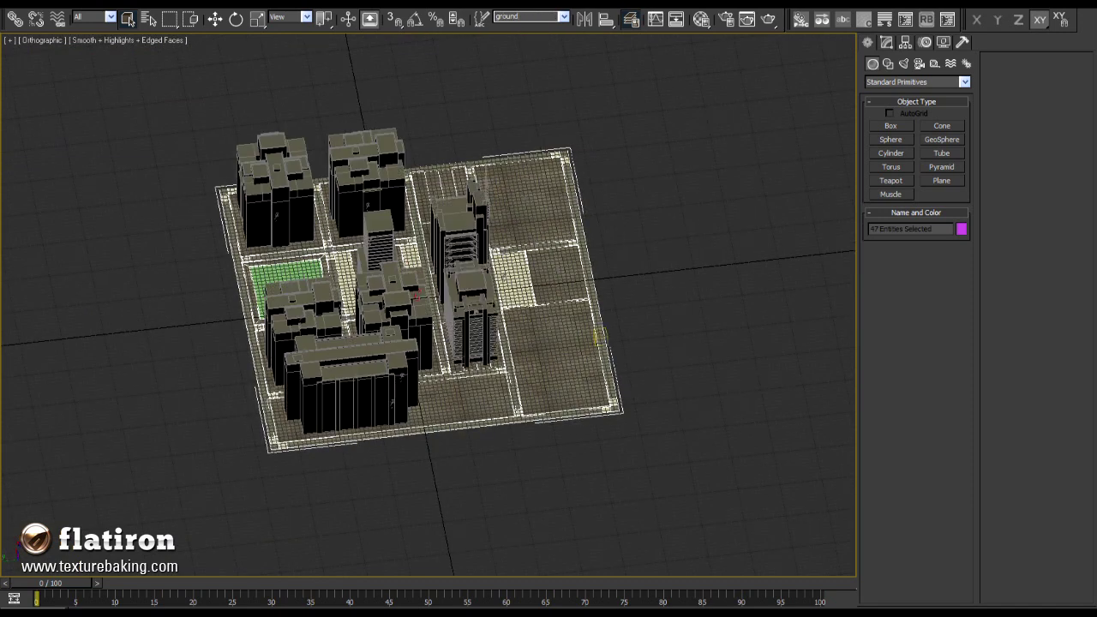
pyautogui.moveTo(501, 314); pyautogui.dragTo(511, 346, button='middle')
pyautogui.scroll(3, 512, 345)
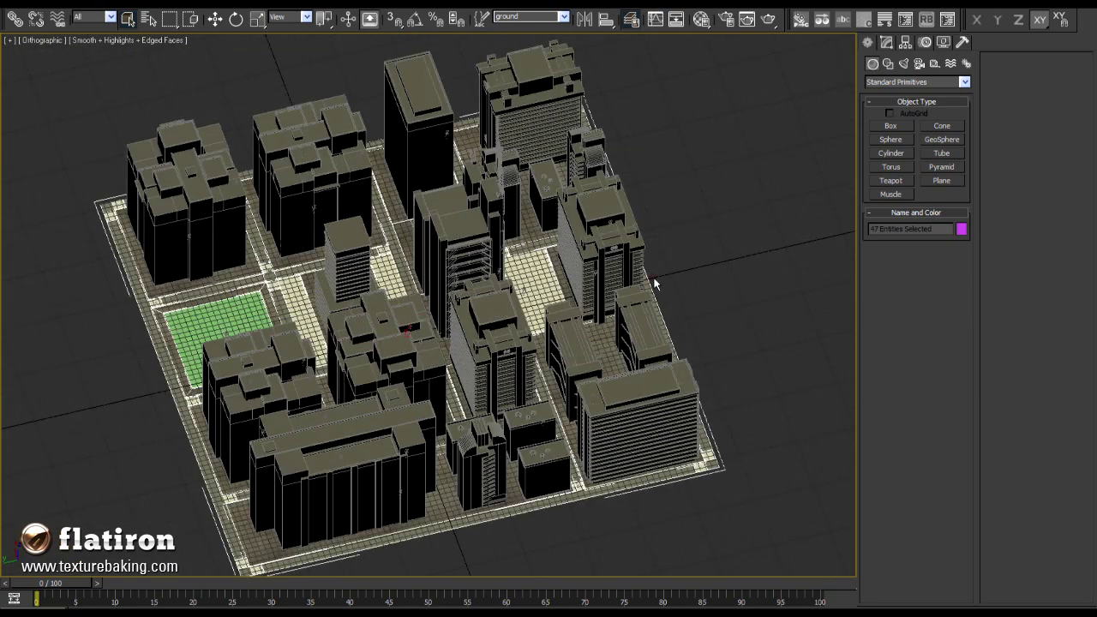
pyautogui.click(653, 276)
pyautogui.keyDown('alt'); pyautogui.moveTo(561, 319); pyautogui.dragTo(526, 364, button='middle'); pyautogui.keyUp('alt')
# Step: Bring up the Flatiron utility, maximize the Camera001 view, and display edged faces on the buildings
pyautogui.hotkey('alt', 'w')
pyautogui.click(962, 42)
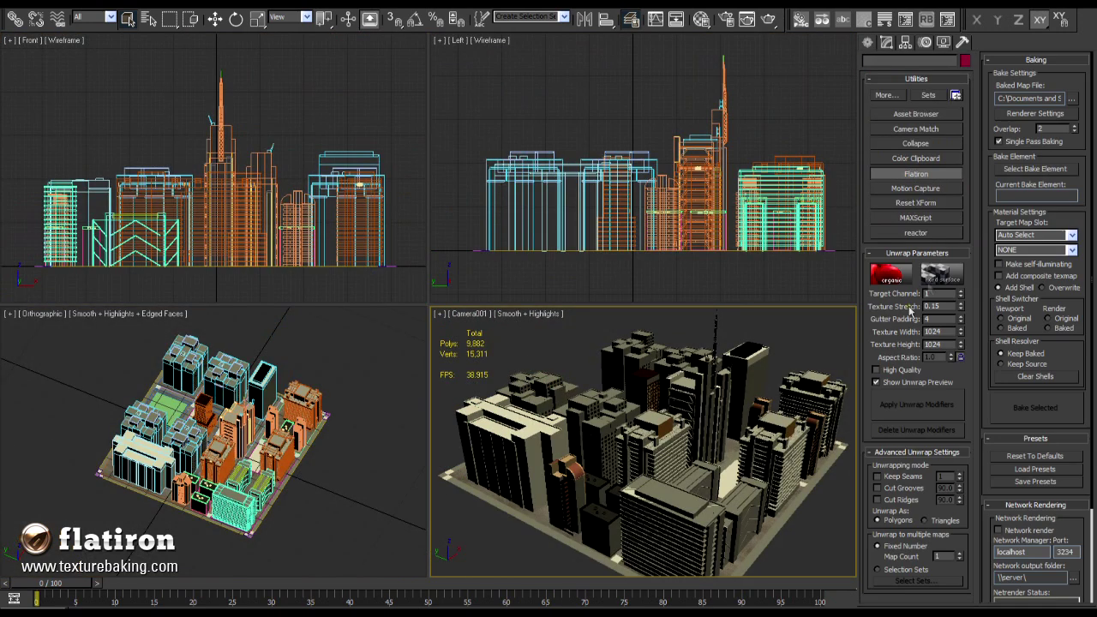
pyautogui.hotkey('alt', 'w')
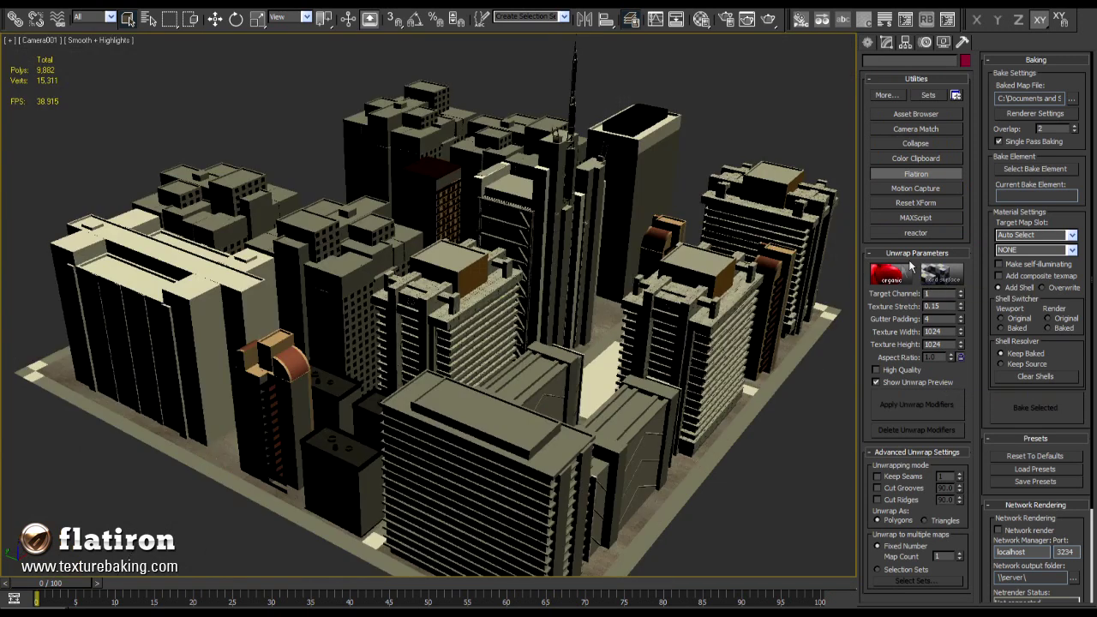
pyautogui.click(535, 178)
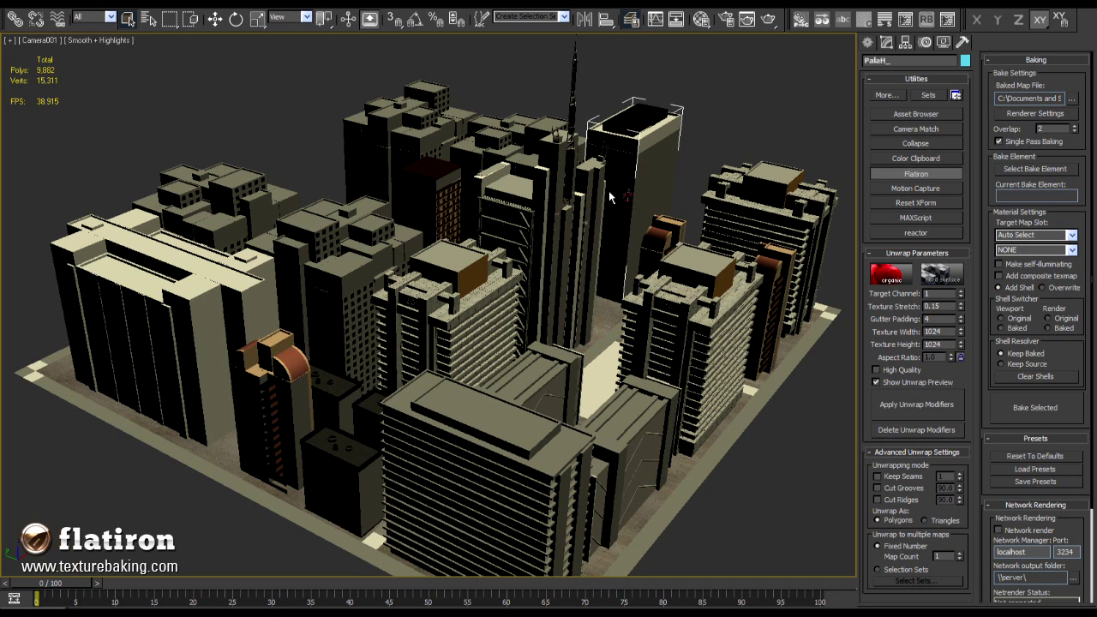
pyautogui.press('F4')
# Step: Select individual buildings in the Camera001 view, ending with the PalaA_ office tower
pyautogui.click(466, 439)
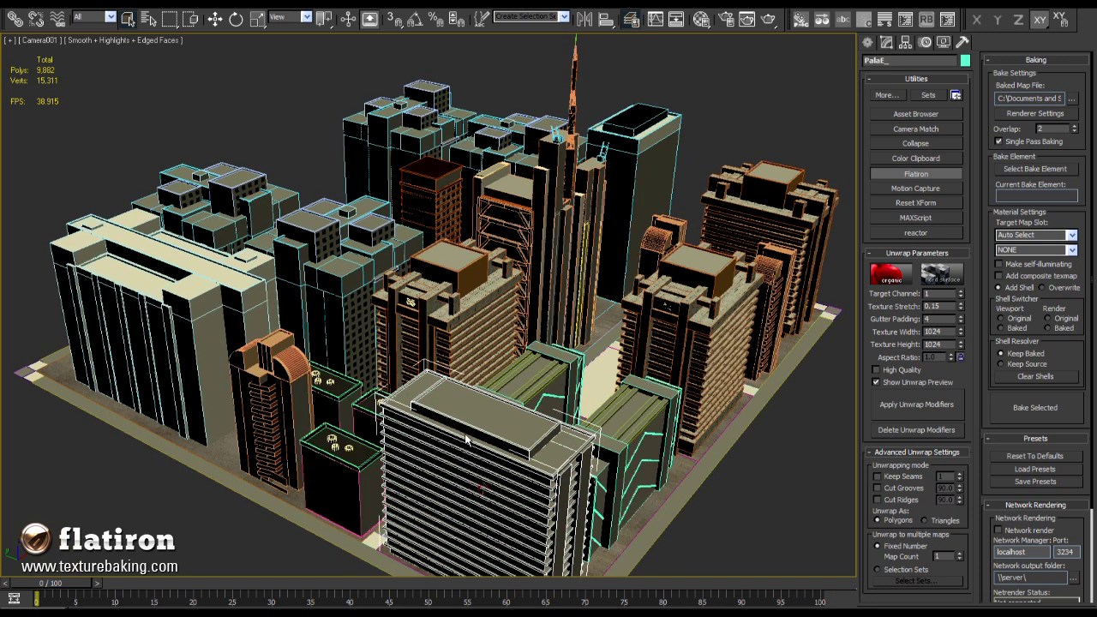
pyautogui.click(322, 445)
pyautogui.click(757, 346)
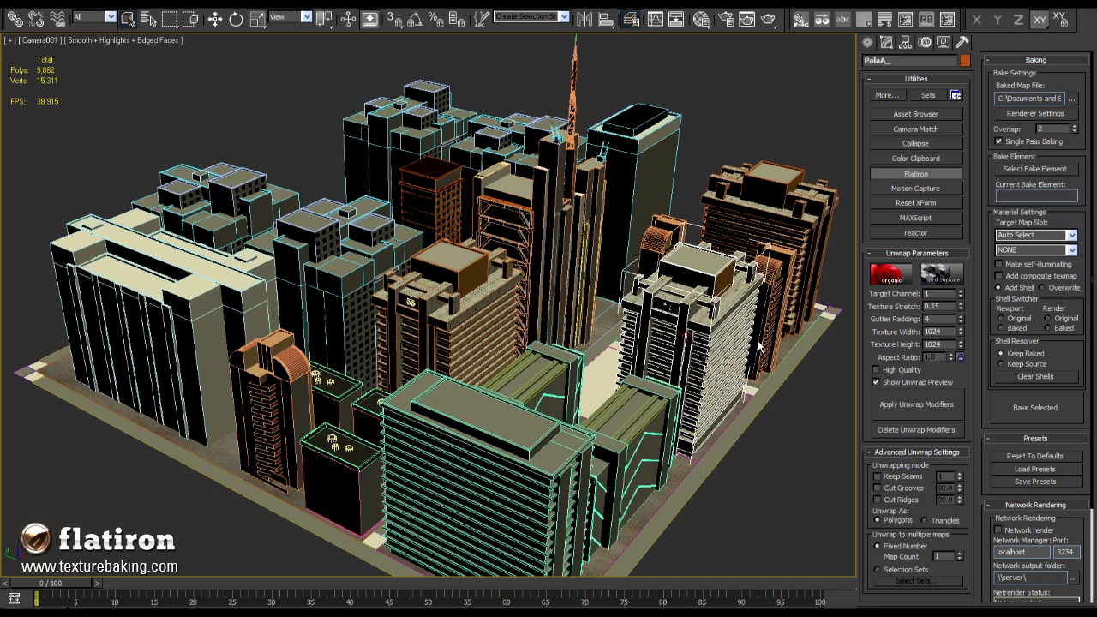
# Step: Configure Flatiron for hard surface unwrapping on target channel 6, with multiple maps from selection sets A, B, C, D and ground
pyautogui.click(946, 276)
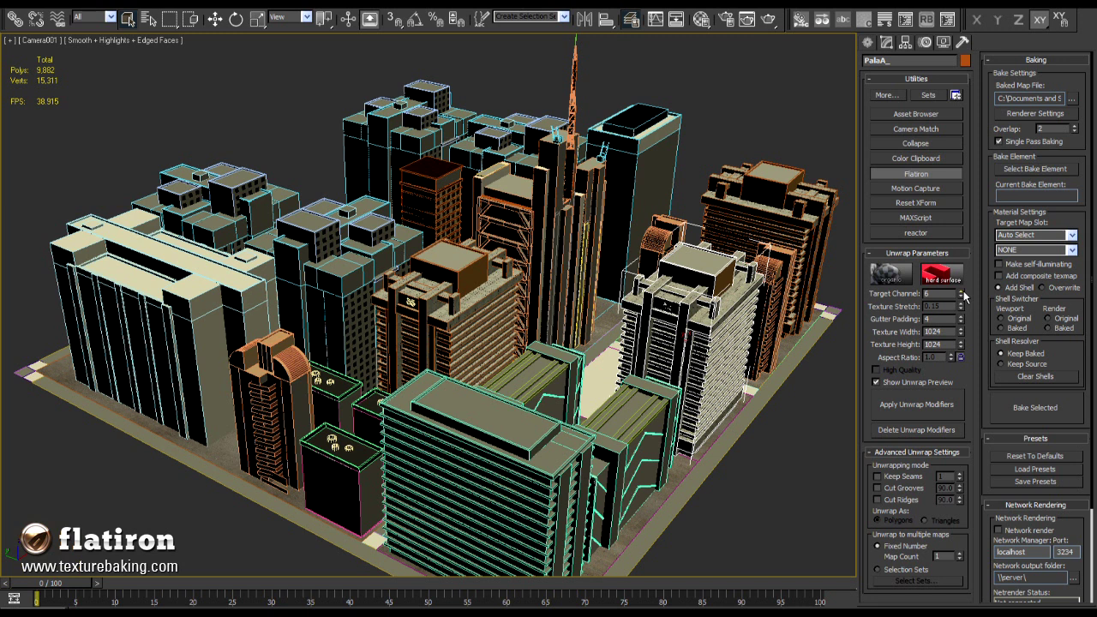
pyautogui.click(878, 571)
pyautogui.click(915, 581)
pyautogui.moveTo(768, 393); pyautogui.dragTo(690, 370)
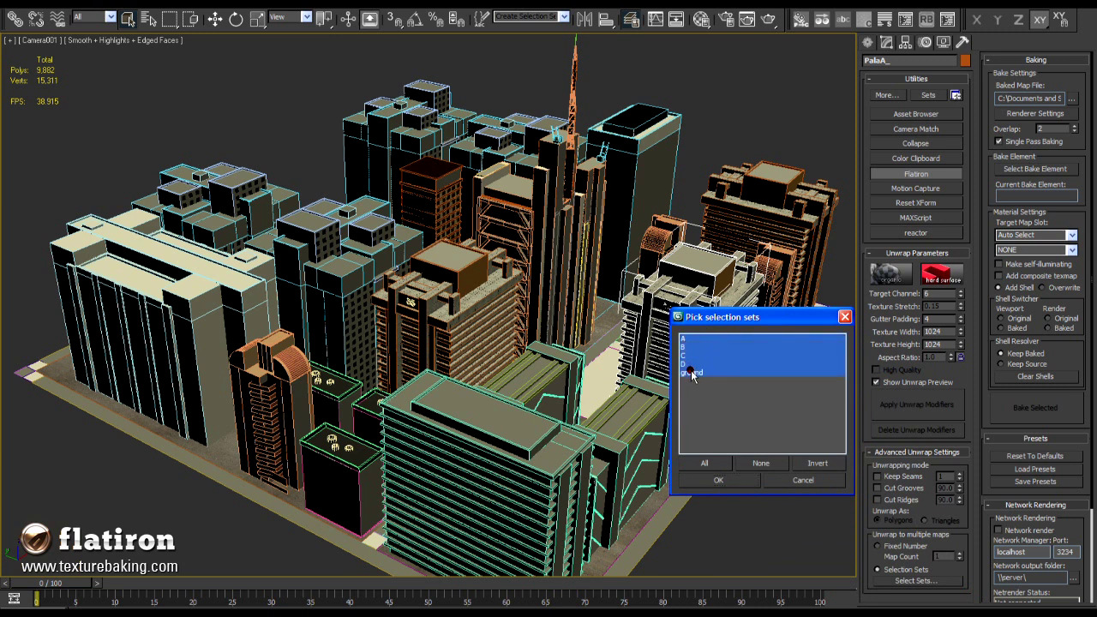
pyautogui.click(718, 481)
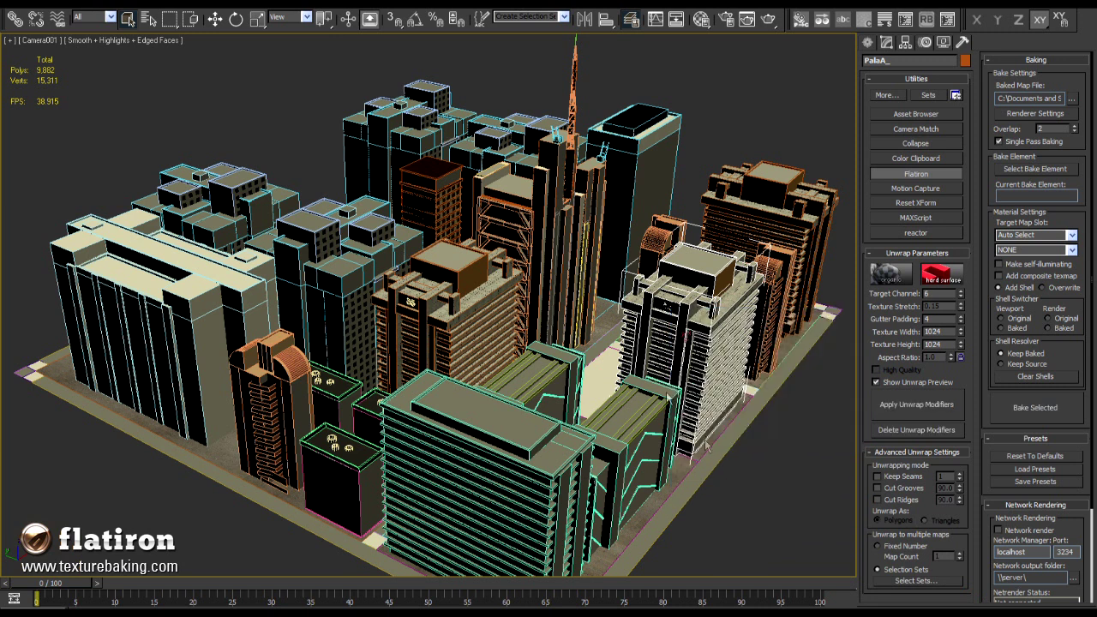
# Step: Apply the unwrap modifiers to the city objects and close the UV template preview
pyautogui.click(564, 17)
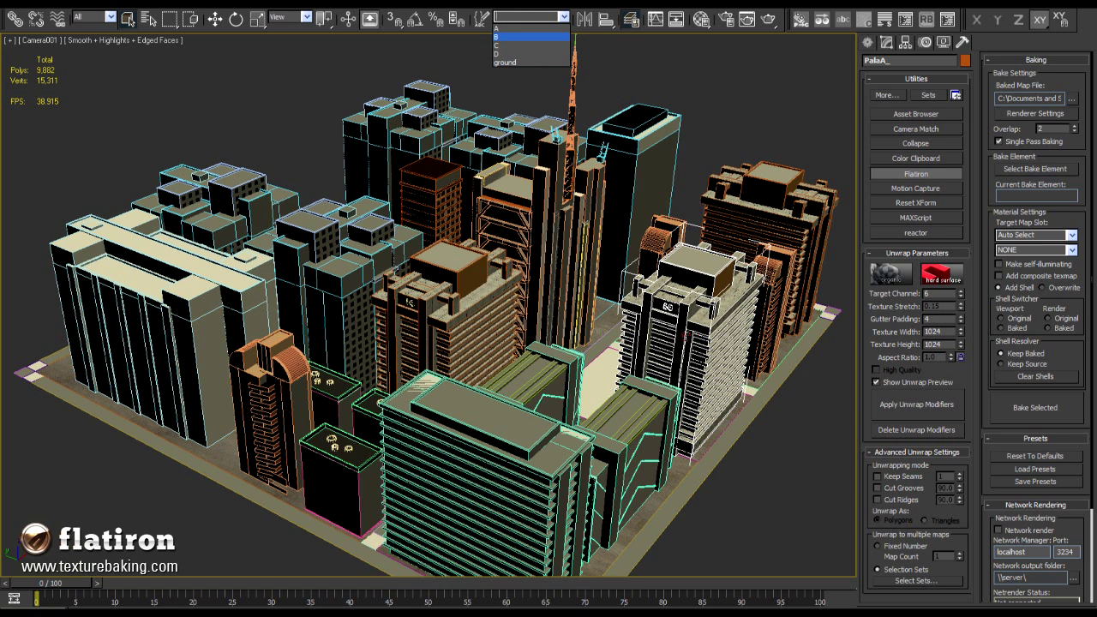
pyautogui.click(564, 17)
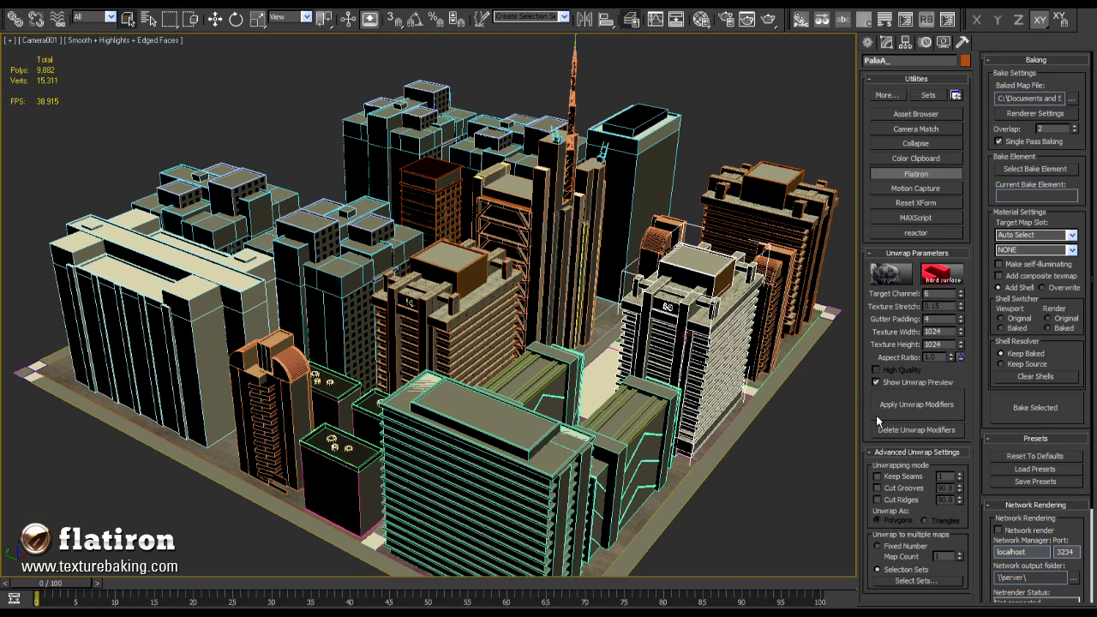
pyautogui.click(876, 415)
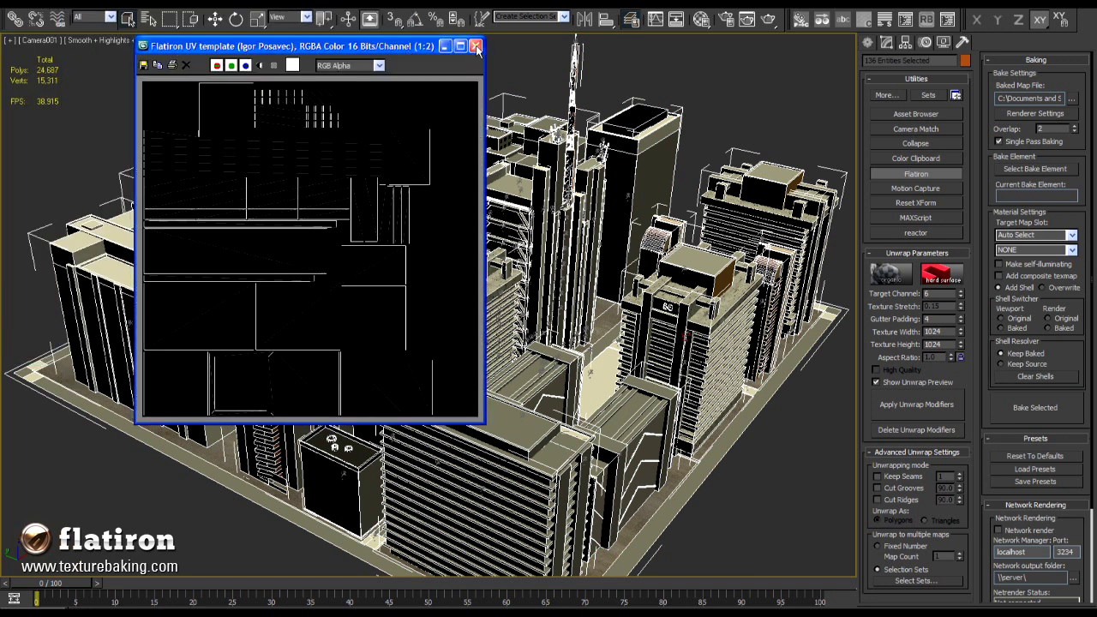
pyautogui.moveTo(402, 44); pyautogui.dragTo(378, 65)
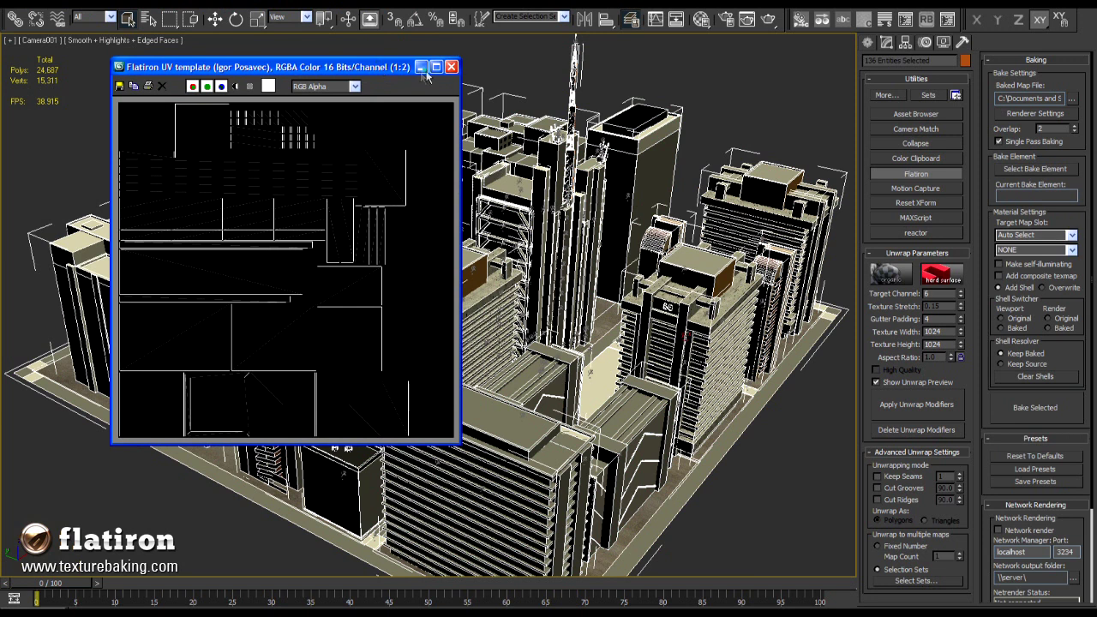
pyautogui.click(452, 68)
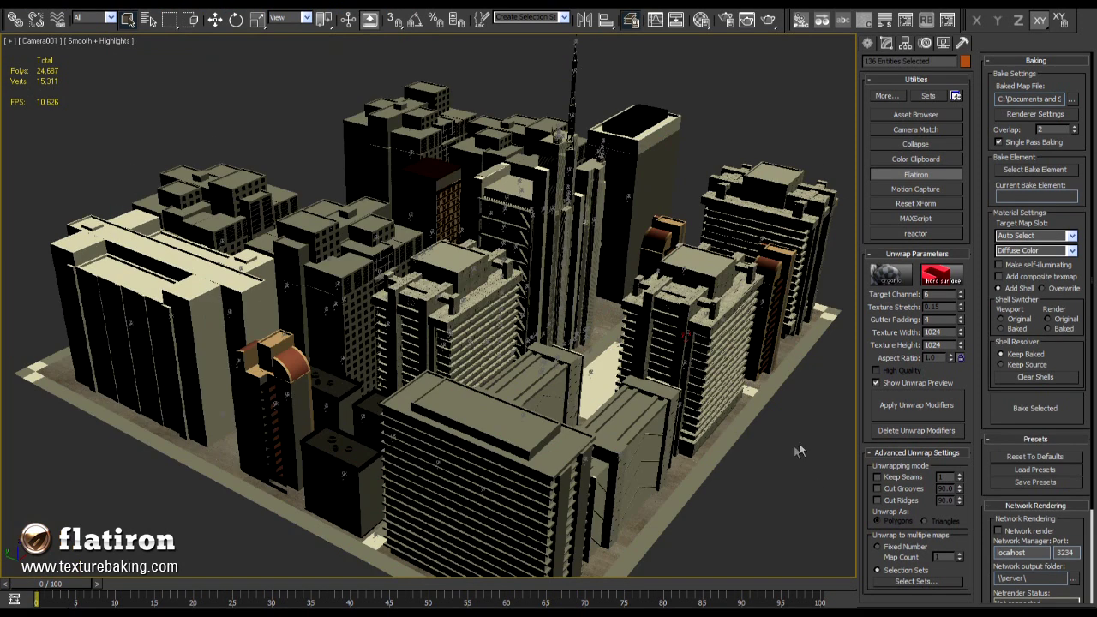
# Step: Inspect the UV layout of selection set D with a temporary Unwrap UVW modifier on map channel 6, and remove the modifier
pyautogui.click(563, 17)
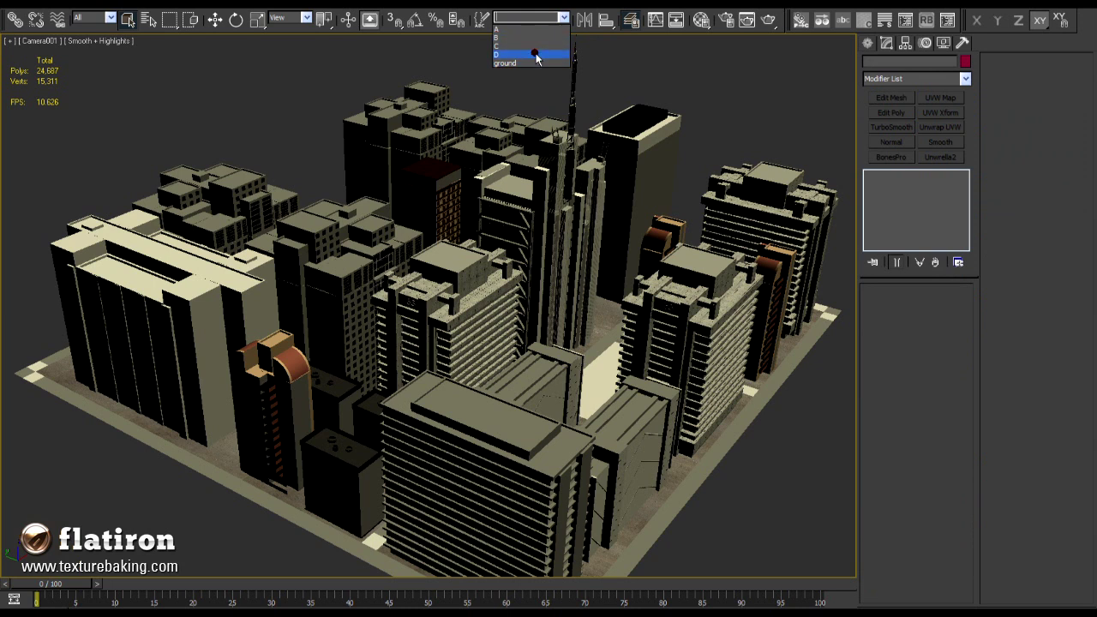
pyautogui.click(536, 54)
pyautogui.click(953, 129)
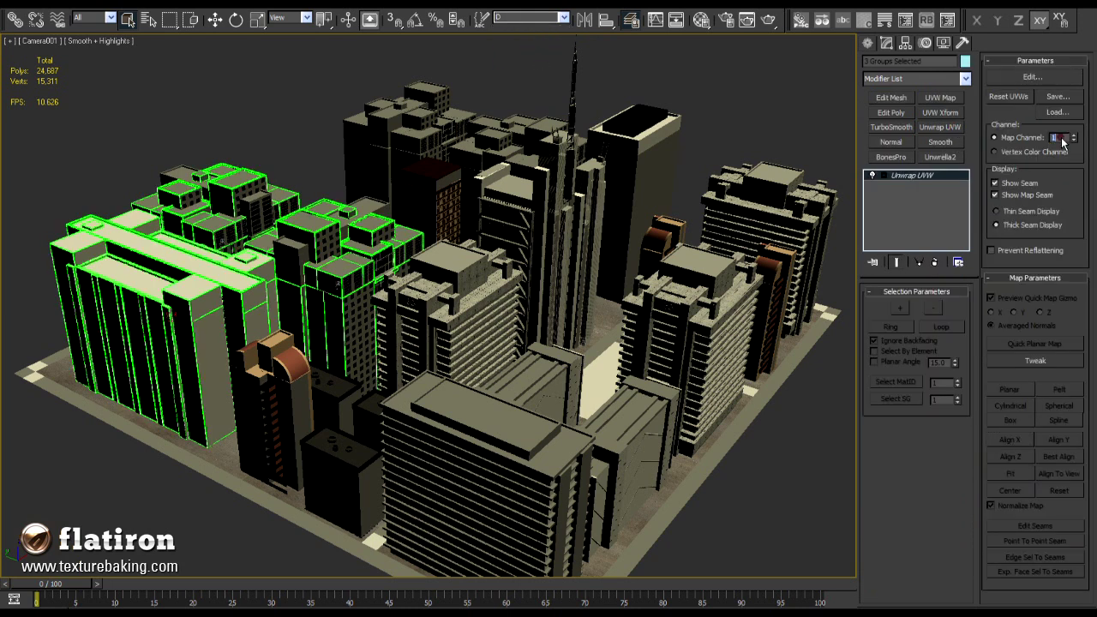
pyautogui.press('Return')
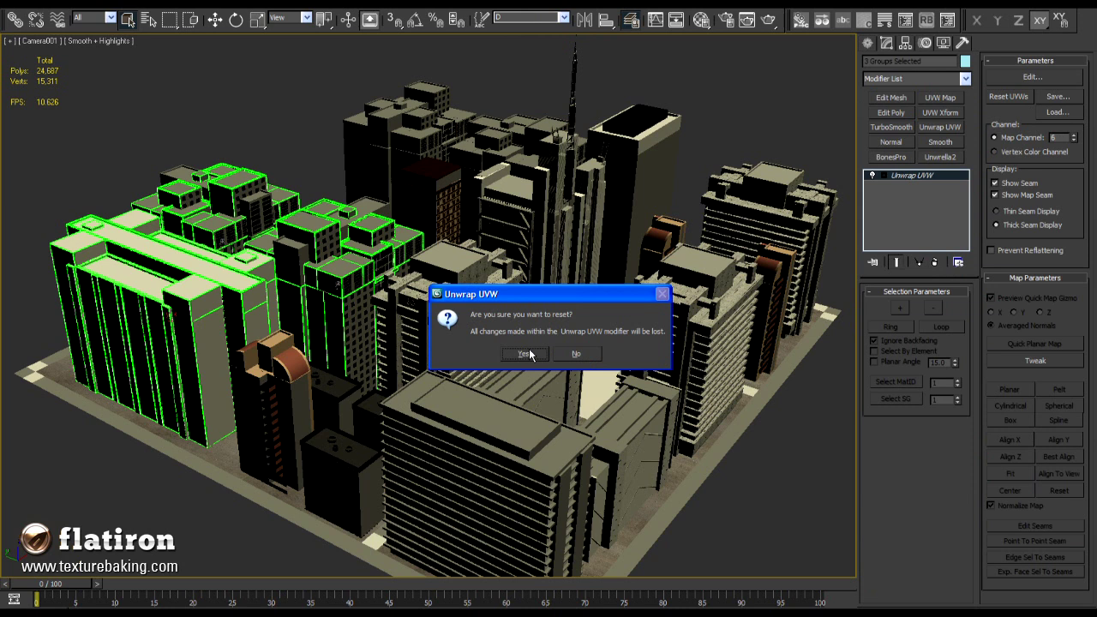
pyautogui.click(523, 351)
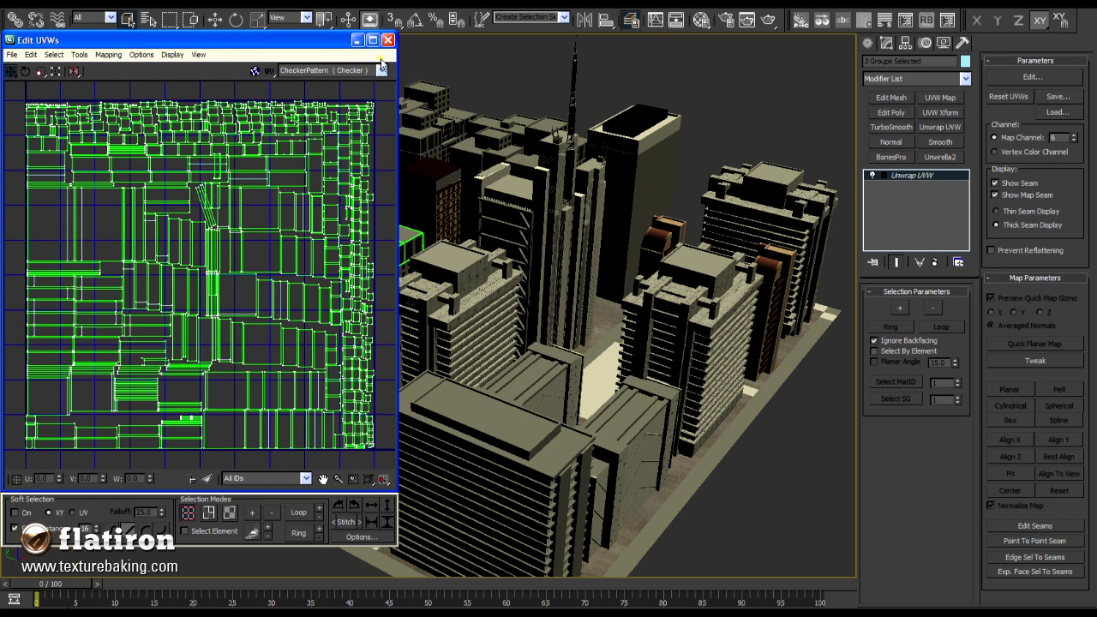
pyautogui.click(388, 39)
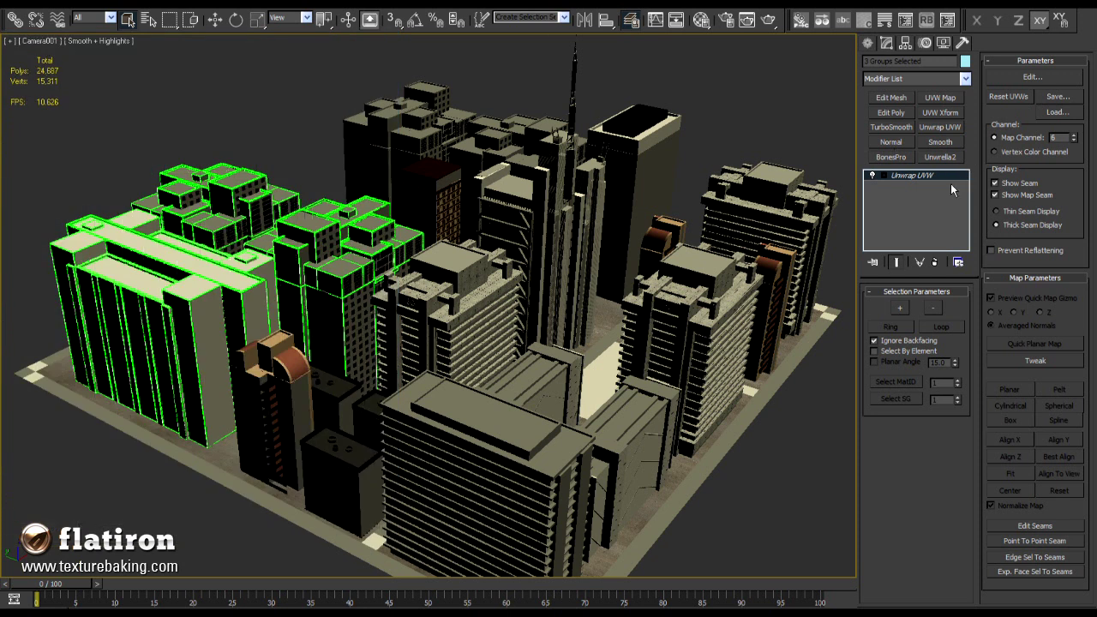
pyautogui.click(935, 267)
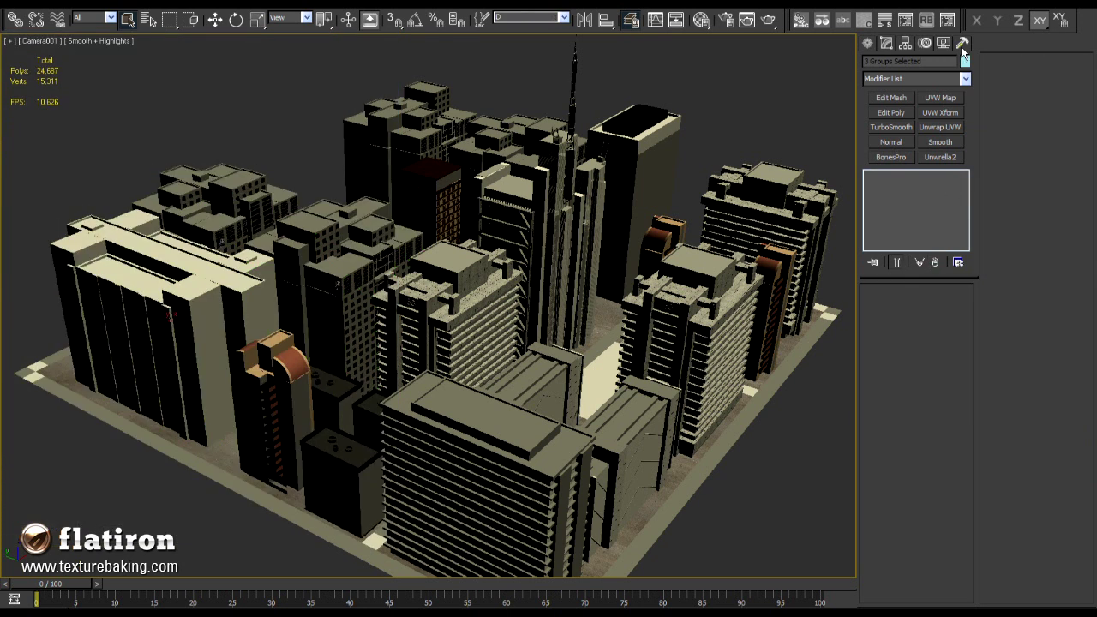
# Step: Return to the Flatiron utility, select all objects in the scene, and show edged faces
pyautogui.click(962, 43)
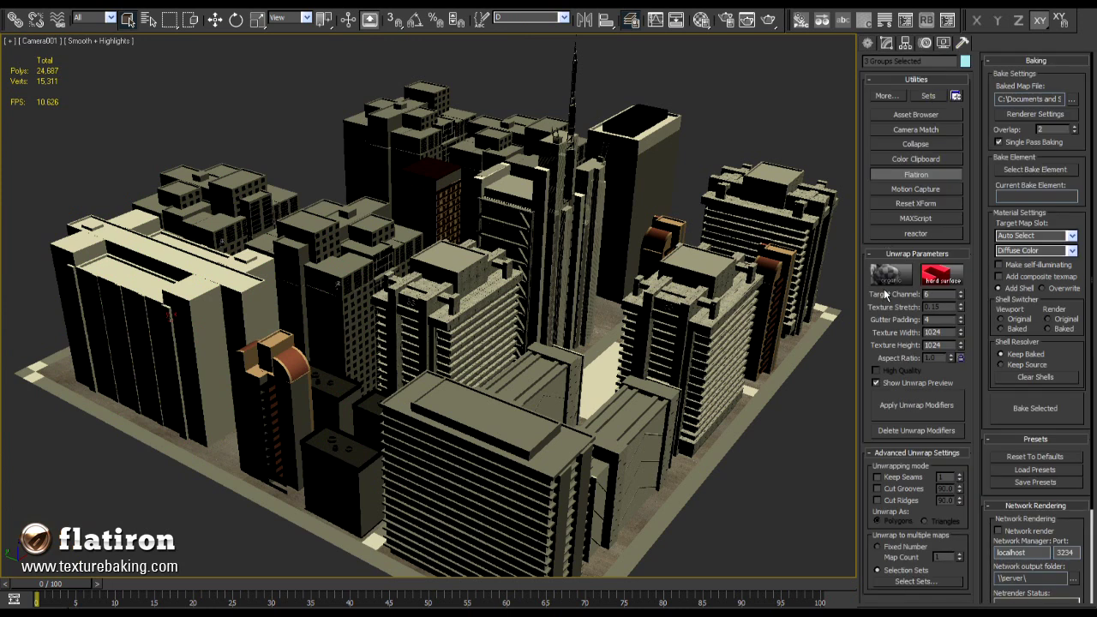
pyautogui.click(769, 423)
pyautogui.hotkey('ctrl', 'a')
pyautogui.press('F4')
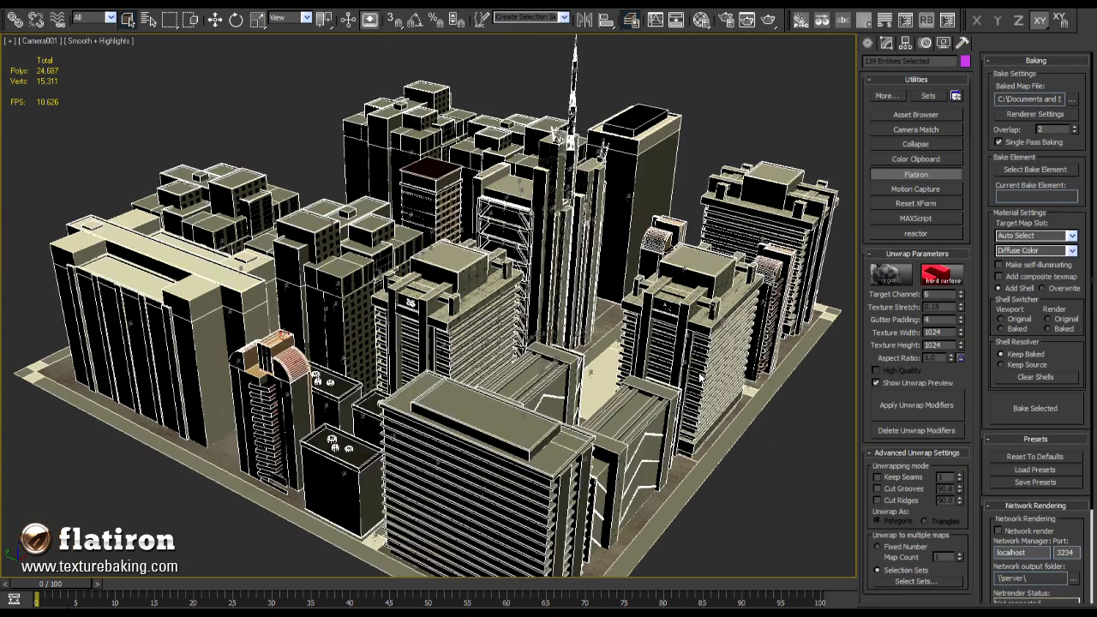
# Step: Set the baked map file to an 8-bit color TIF image named city in the renderassets folder
pyautogui.click(1048, 94)
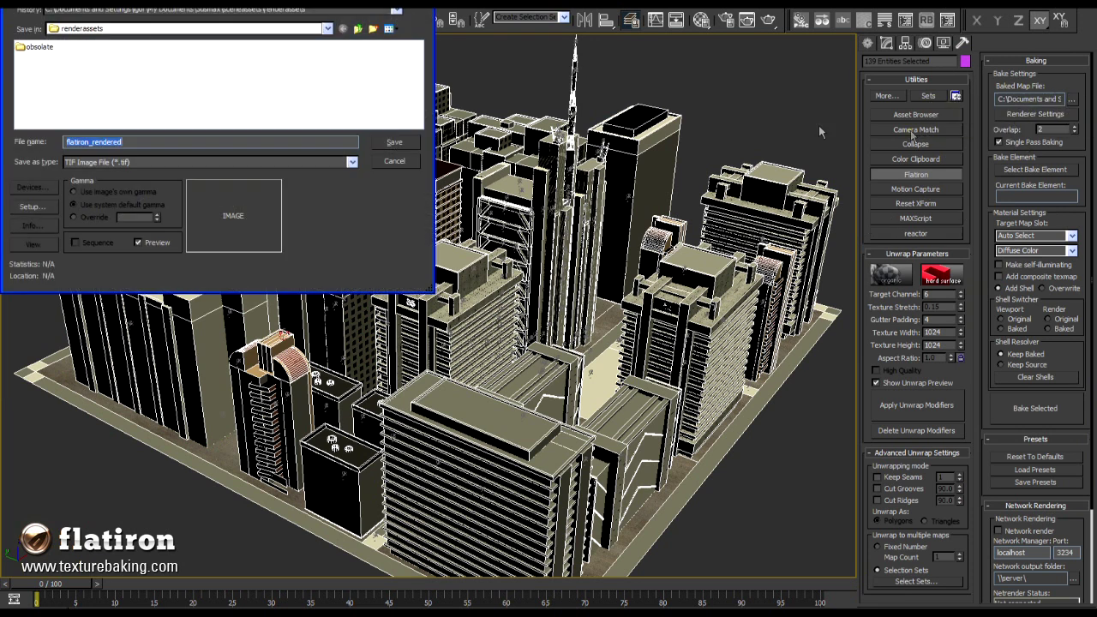
pyautogui.moveTo(341, 15); pyautogui.dragTo(630, 131)
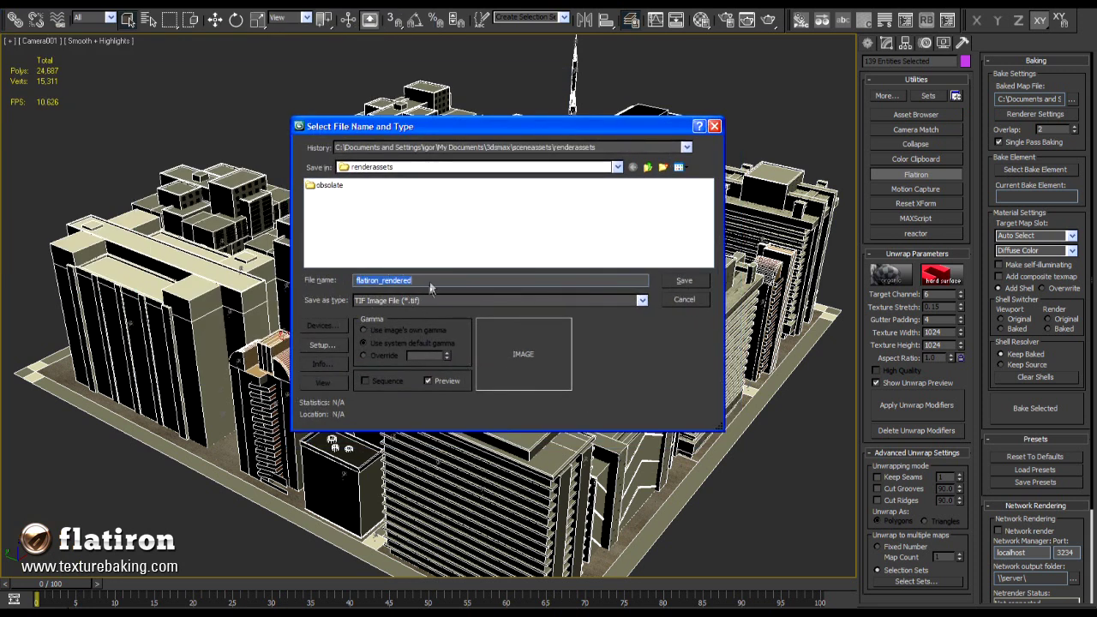
pyautogui.write('city')
pyautogui.click(683, 283)
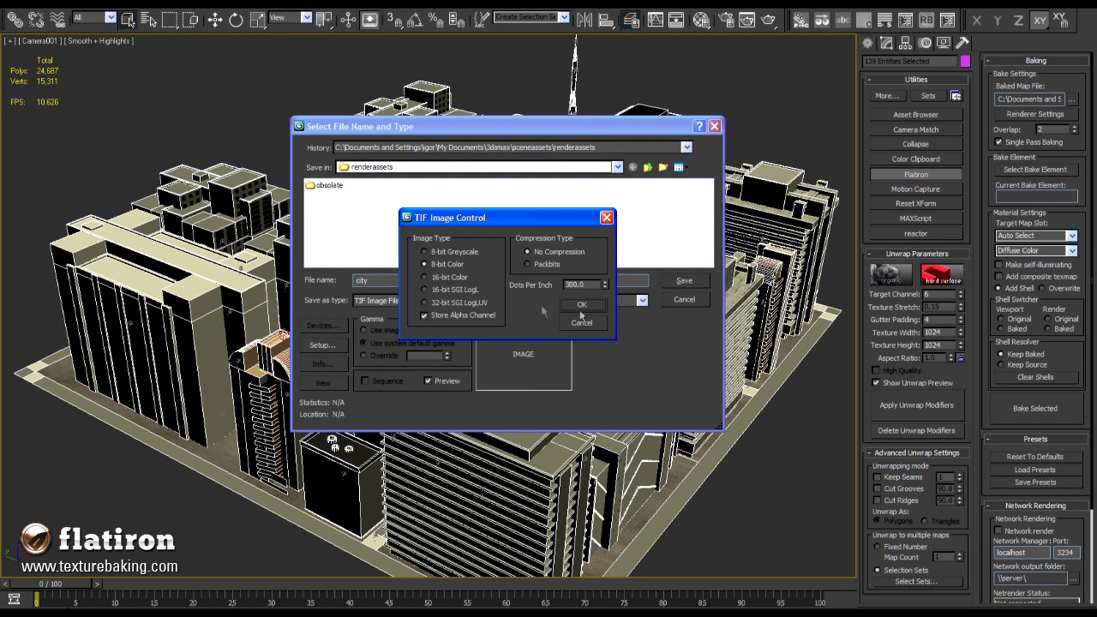
pyautogui.click(478, 320)
pyautogui.click(582, 308)
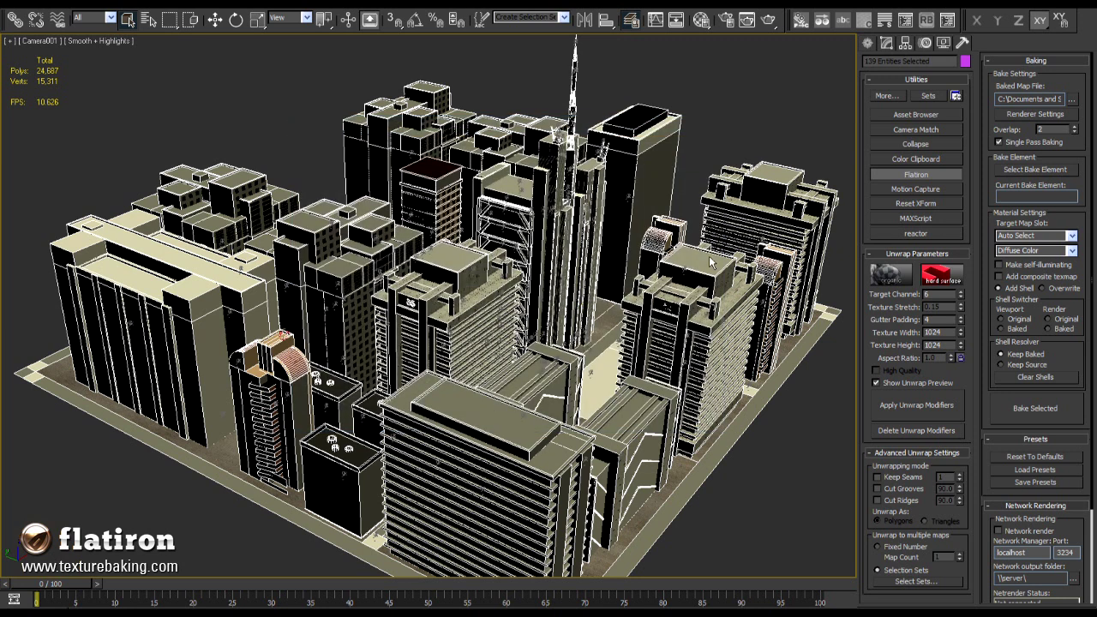
# Step: Choose VRayCompleteMap as the bake element
pyautogui.click(1054, 171)
pyautogui.moveTo(984, 119); pyautogui.dragTo(767, 94)
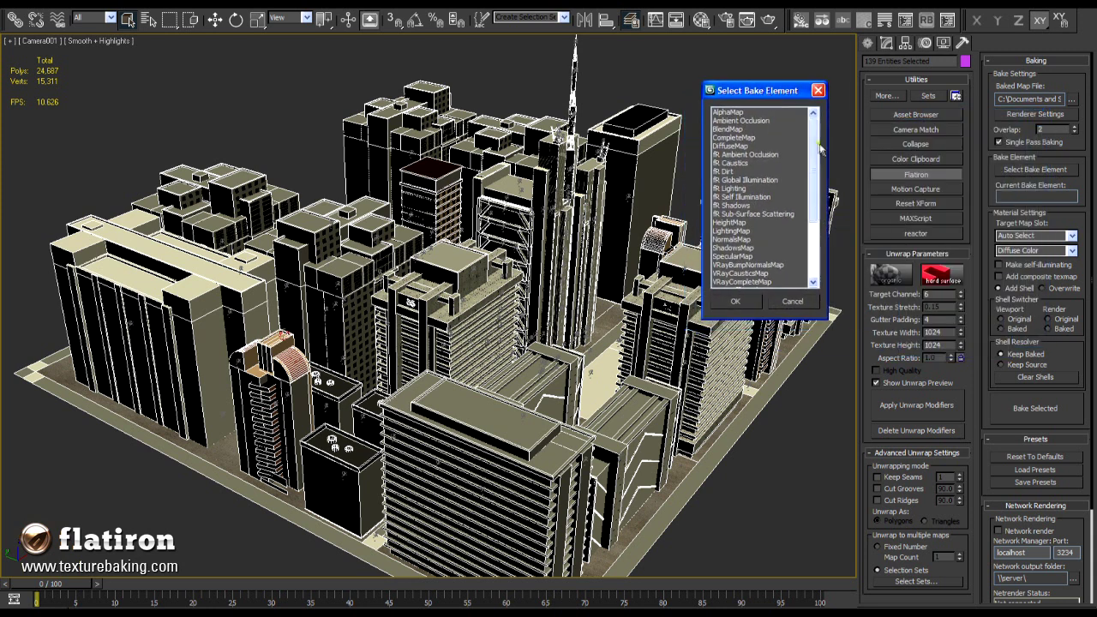
pyautogui.moveTo(816, 149); pyautogui.dragTo(812, 210)
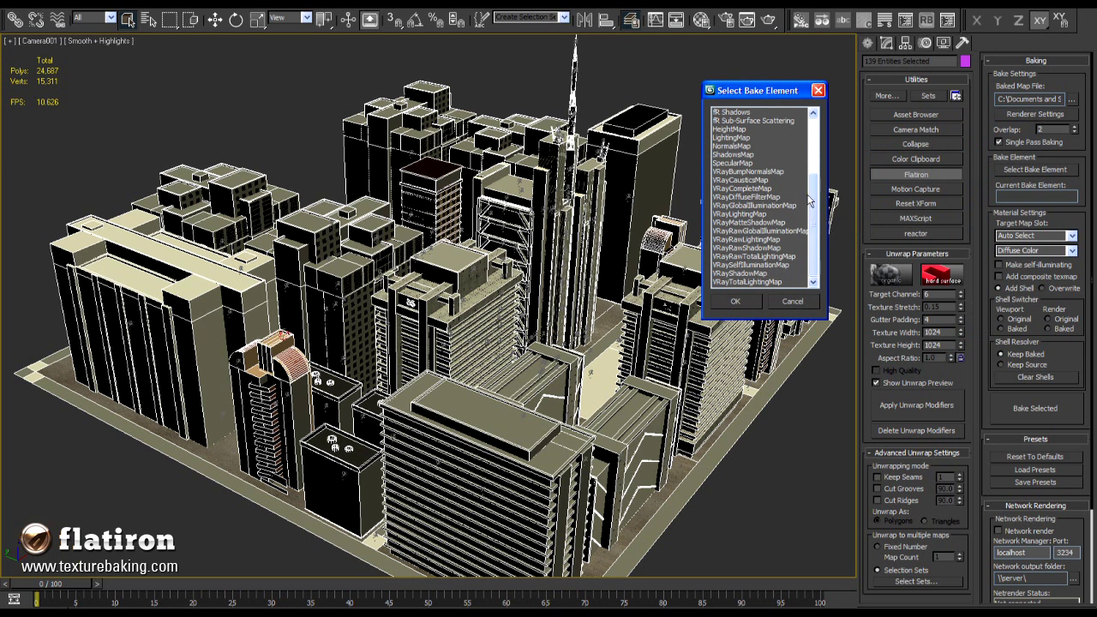
pyautogui.click(761, 191)
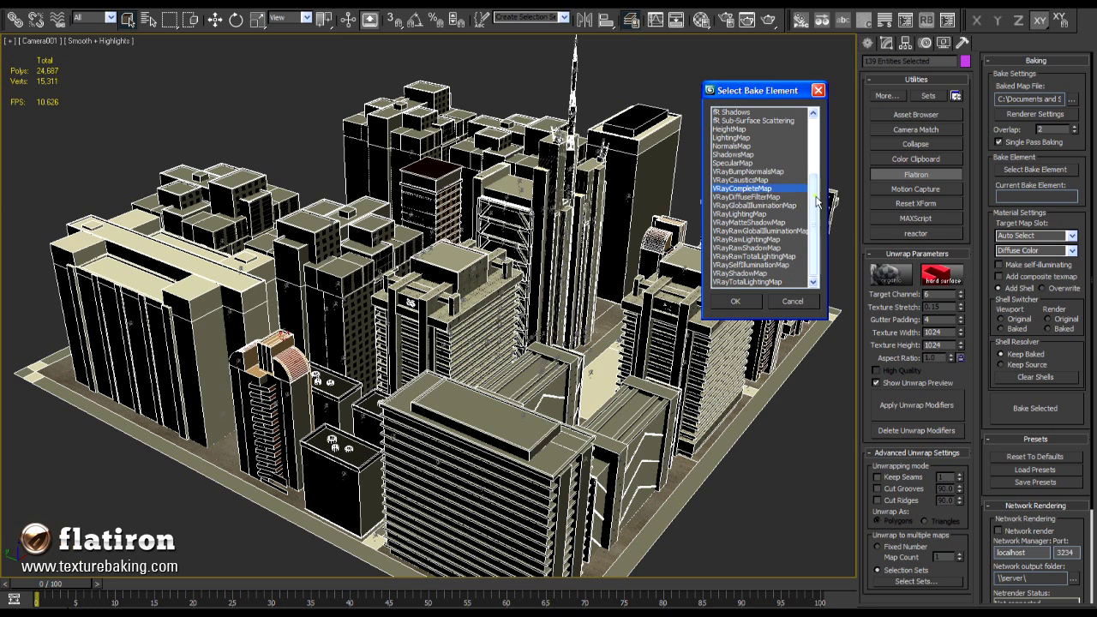
pyautogui.moveTo(819, 230); pyautogui.dragTo(814, 197)
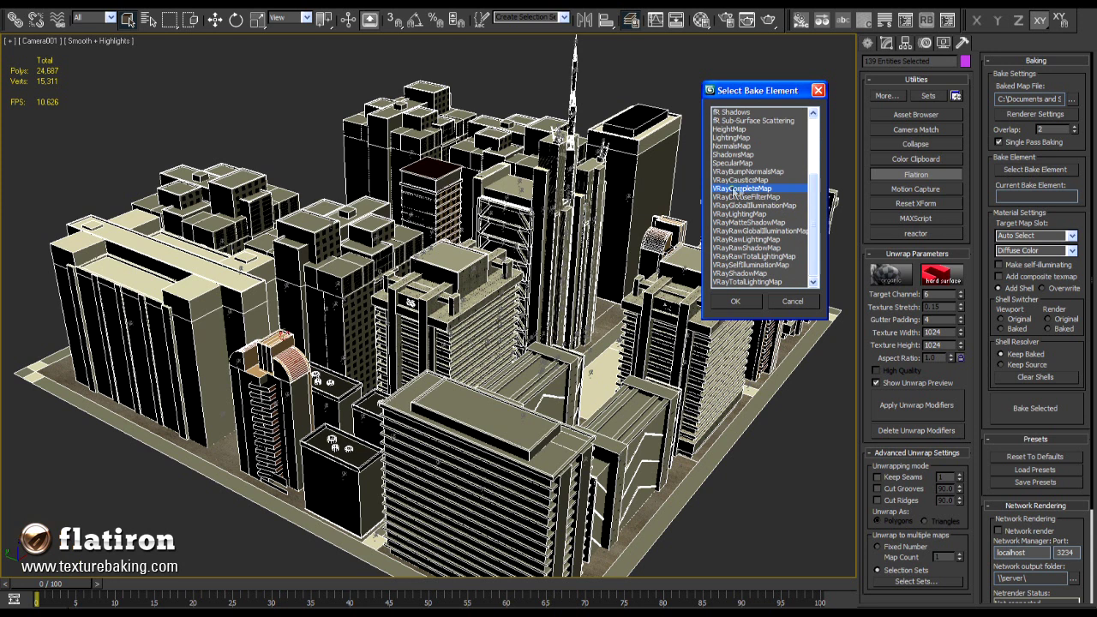
pyautogui.click(736, 301)
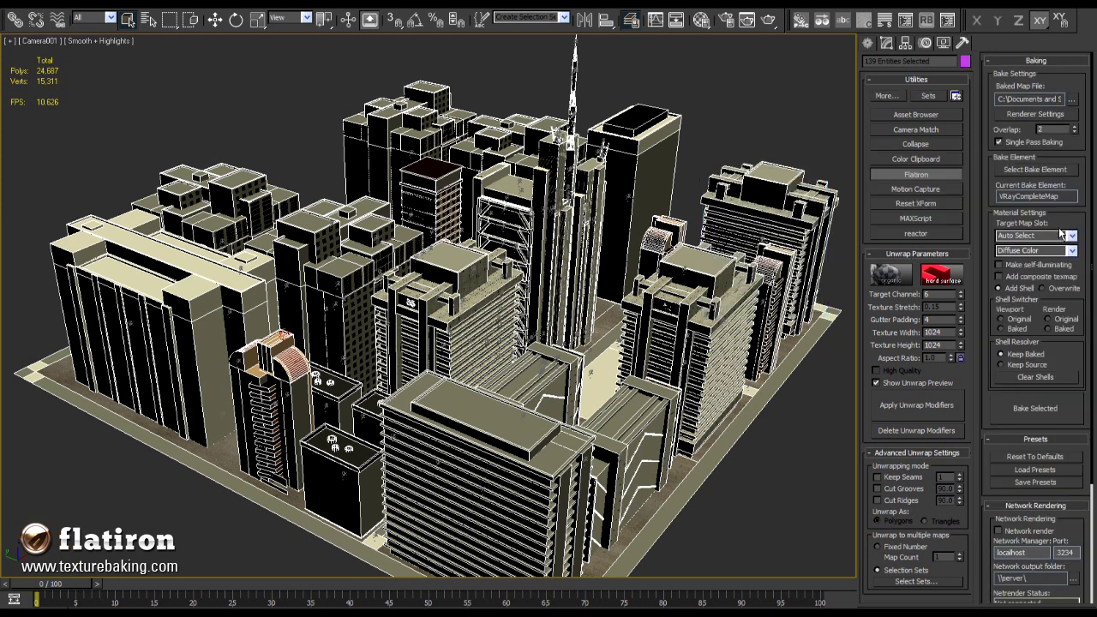
# Step: Inspect the original materials of several buildings by sampling them from the scene into the Material Editor, and close it
pyautogui.click(701, 19)
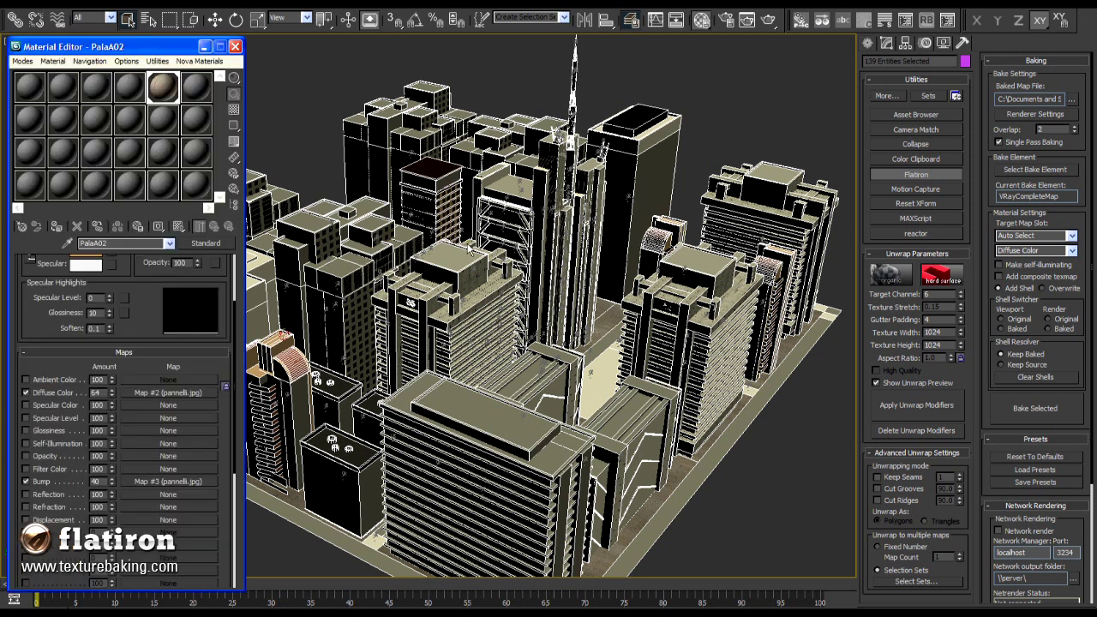
pyautogui.click(66, 243)
pyautogui.click(467, 398)
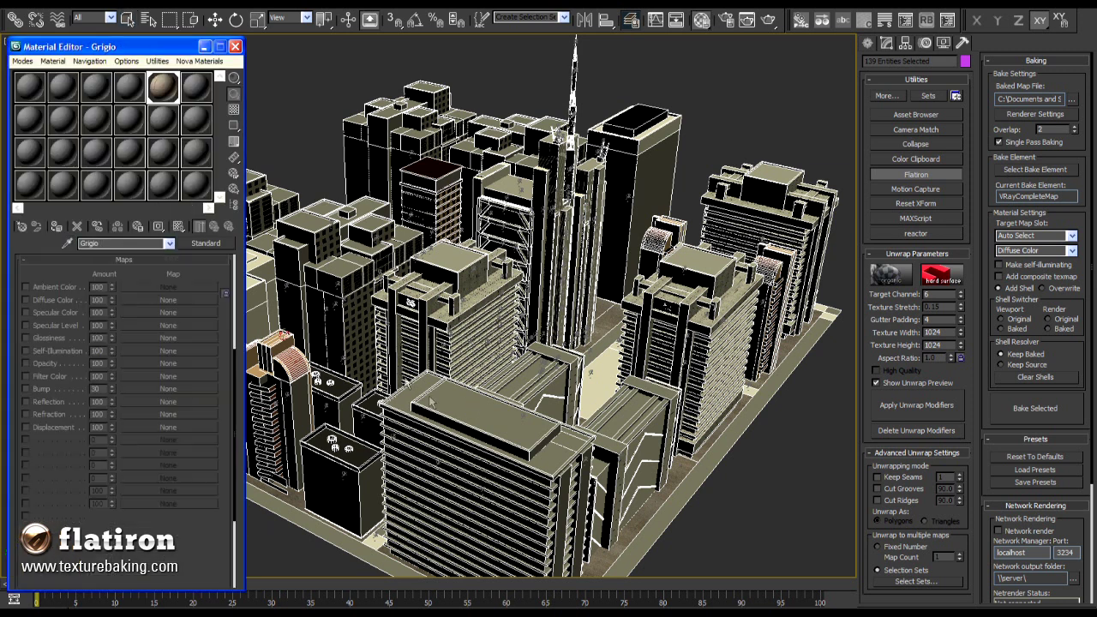
pyautogui.click(69, 245)
pyautogui.click(447, 281)
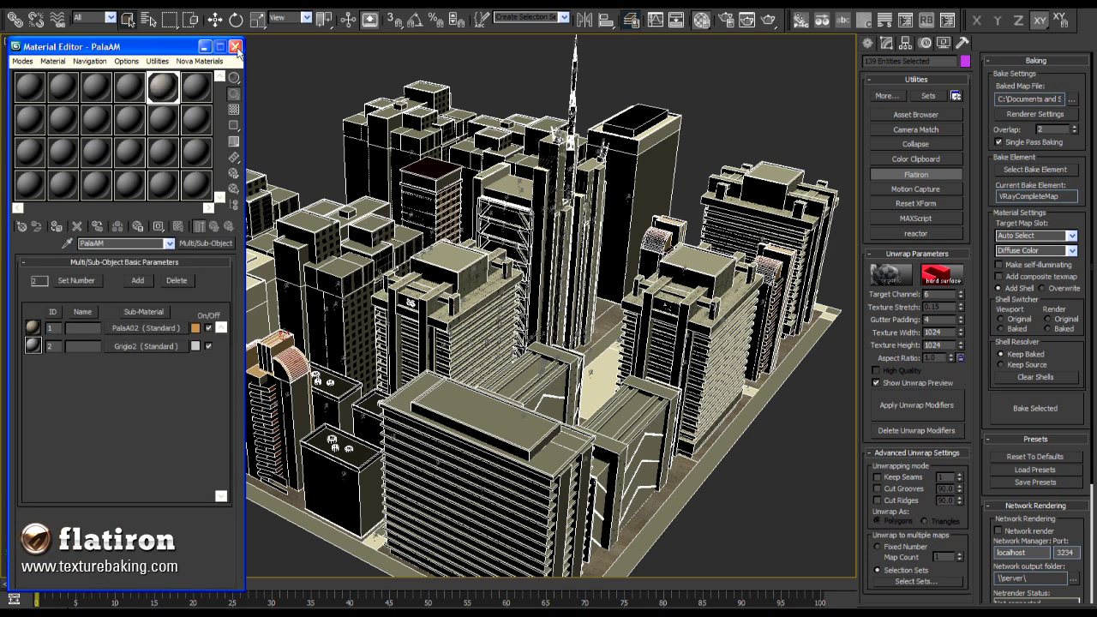
pyautogui.click(235, 46)
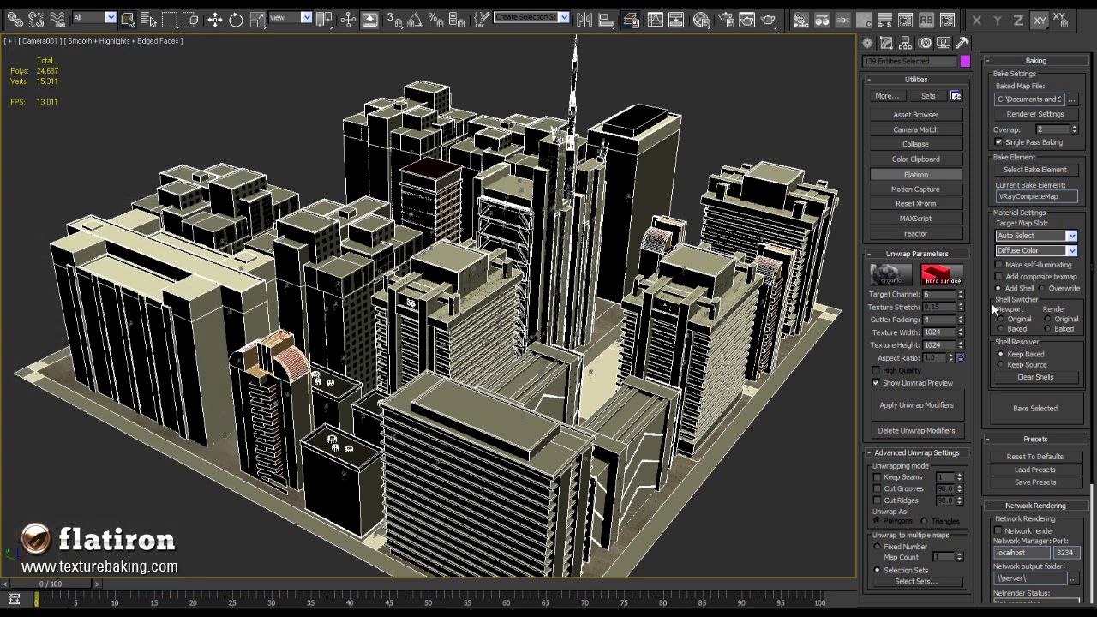
# Step: Set the bake's target map slot to Diffuse Color of a Standard Material
pyautogui.click(1071, 235)
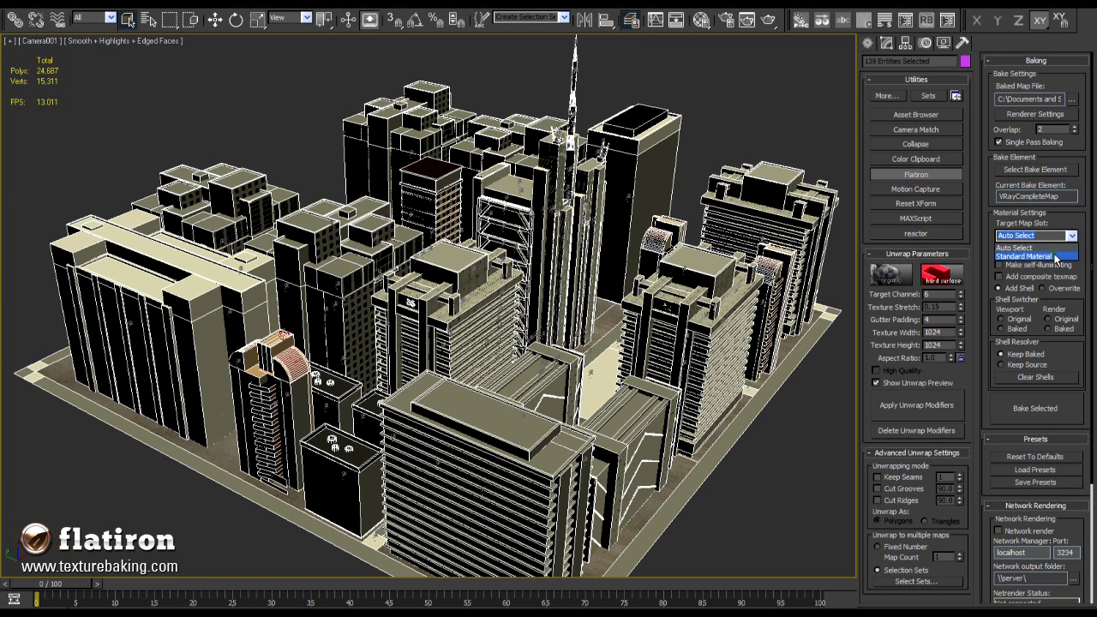
pyautogui.click(1054, 256)
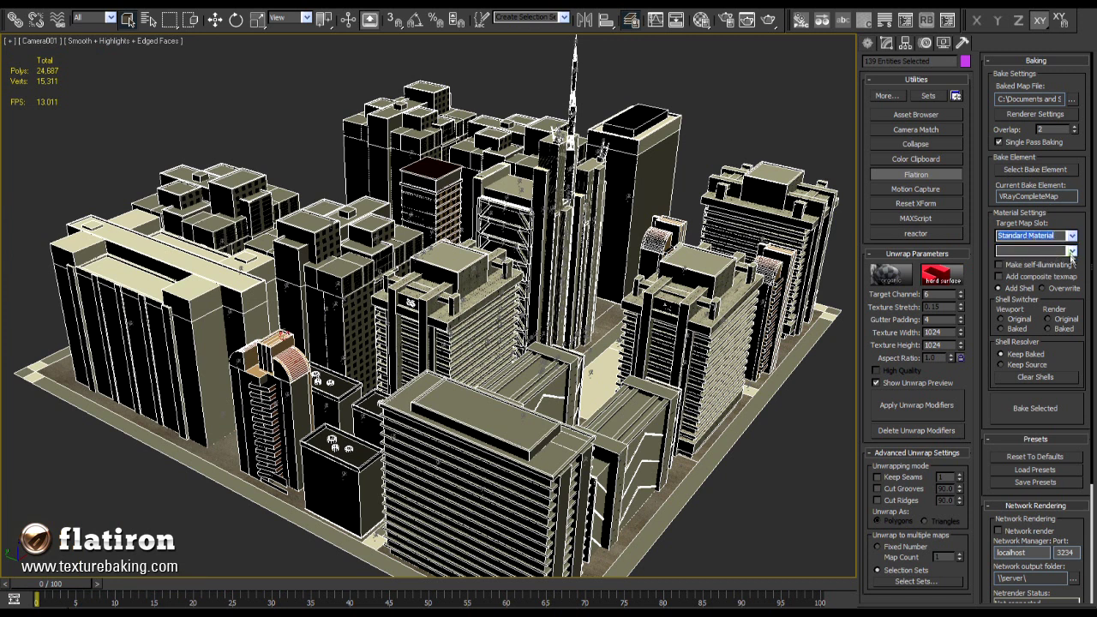
pyautogui.click(1071, 251)
pyautogui.moveTo(1071, 273)
pyautogui.mouseDown()
pyautogui.moveTo(1071, 315)
pyautogui.moveTo(1071, 268)
pyautogui.mouseUp()
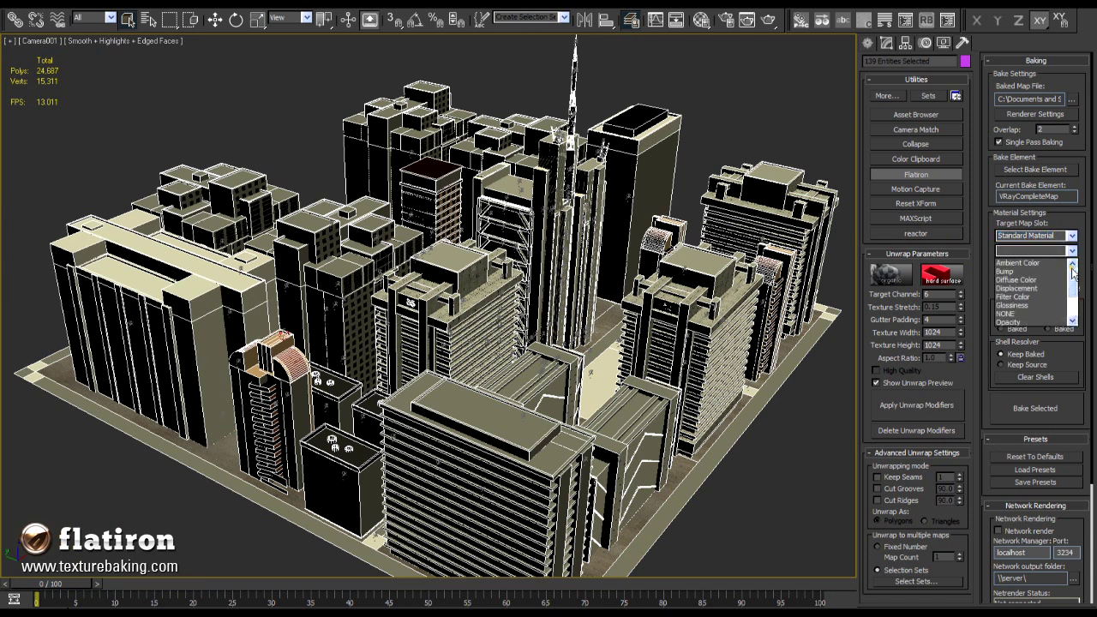
pyautogui.click(1029, 281)
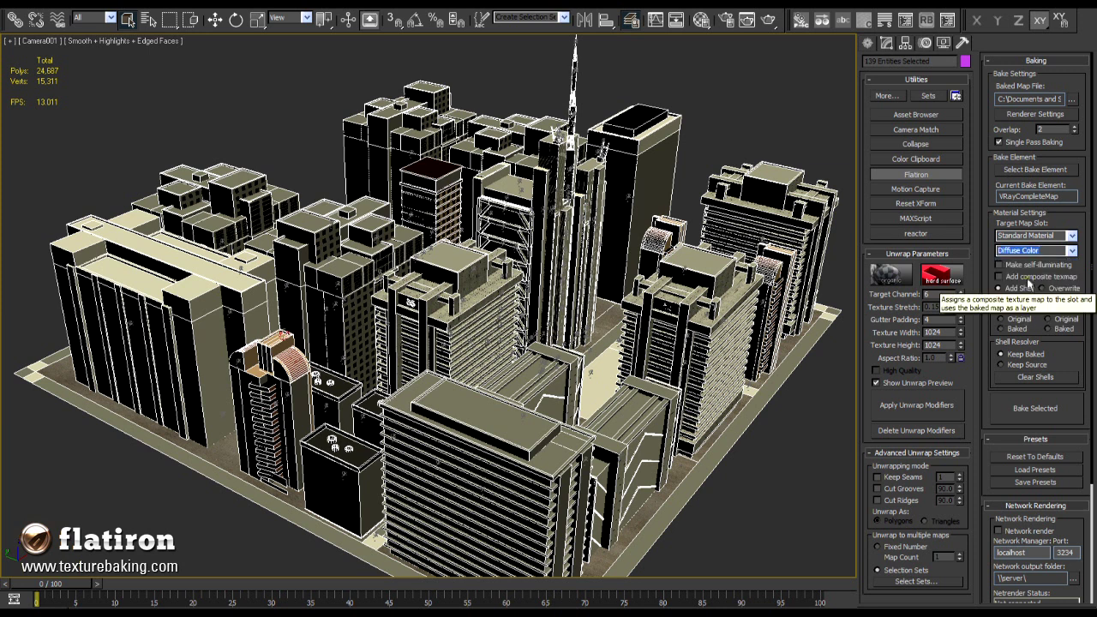
# Step: Make the baked materials self-illuminating and overwrite the existing ones, with Baked chosen for both viewport and render
pyautogui.click(1013, 266)
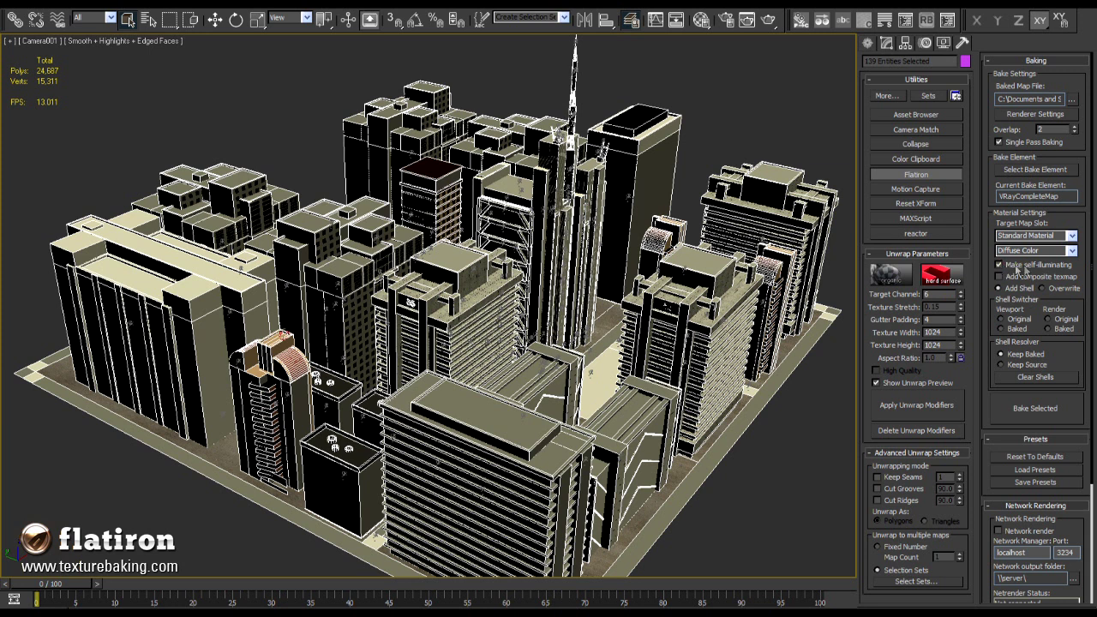
pyautogui.click(1053, 294)
pyautogui.click(1011, 328)
pyautogui.click(1059, 332)
# Step: Bake the texture maps for the selected objects and view the result in Perspective without edged faces
pyautogui.click(1002, 421)
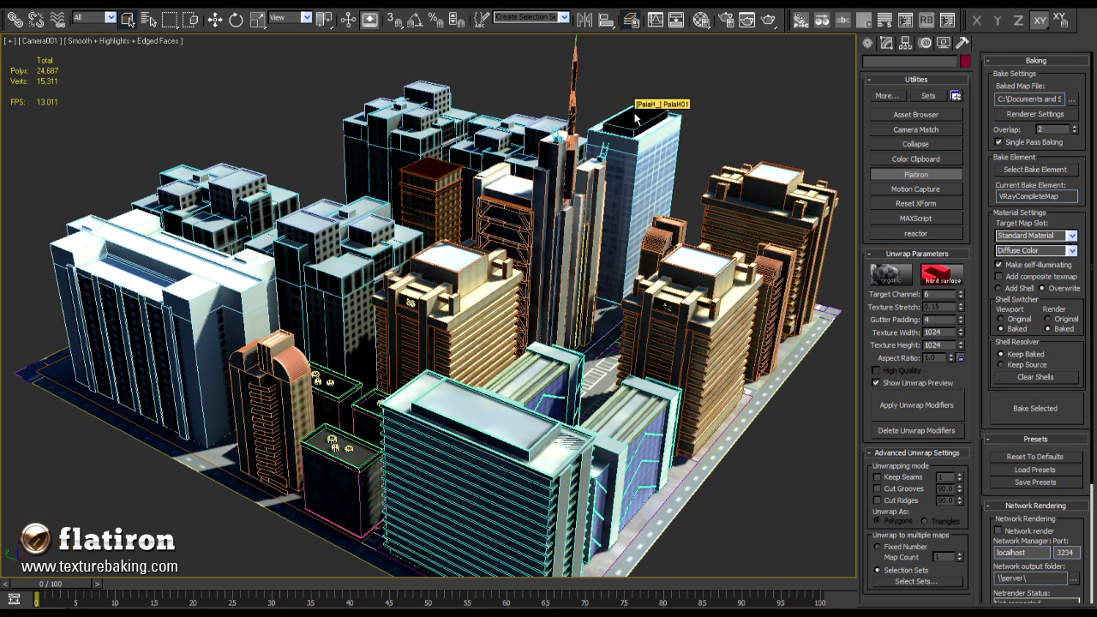
pyautogui.press('F4')
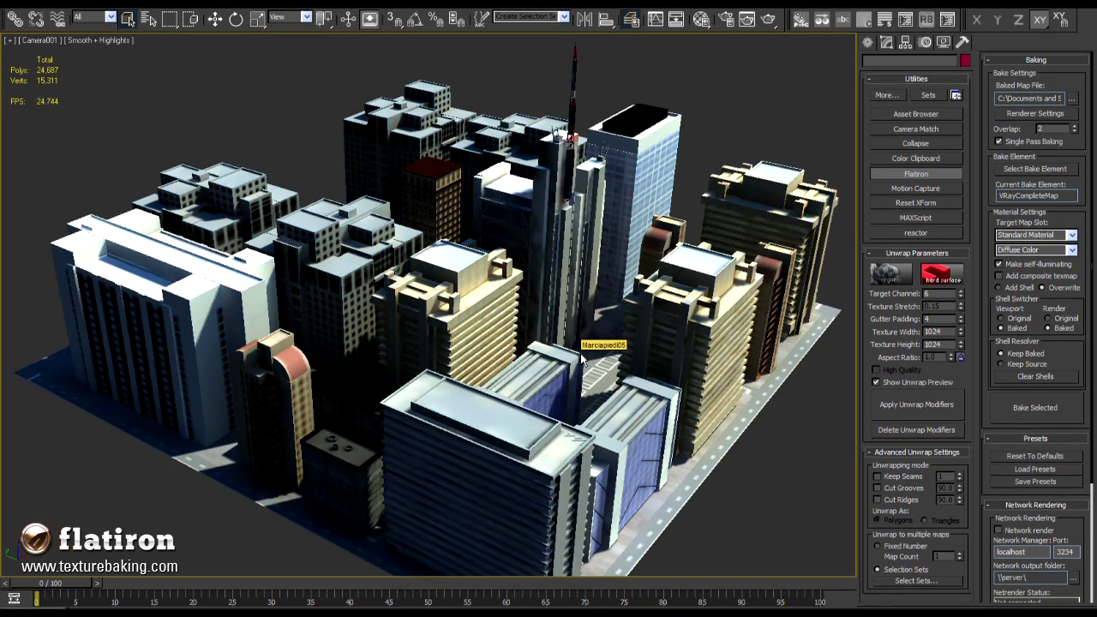
pyautogui.press('p')
pyautogui.scroll(-4, 557, 358)
pyautogui.keyDown('alt'); pyautogui.moveTo(557, 356); pyautogui.dragTo(647, 378, button='middle'); pyautogui.keyUp('alt')
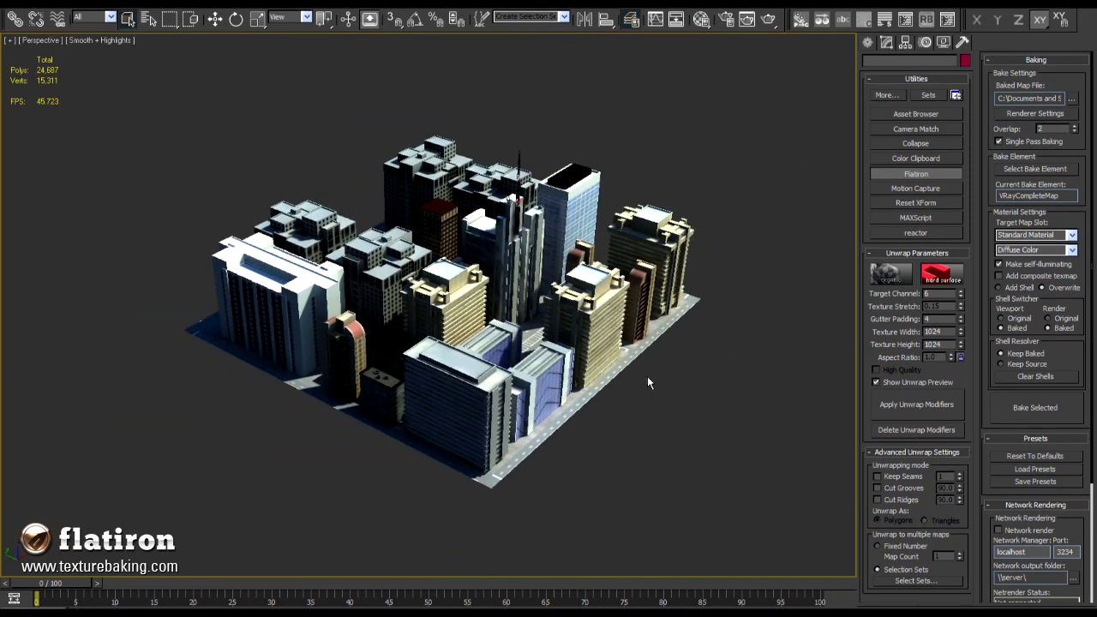
pyautogui.click(471, 313)
pyautogui.moveTo(471, 313)
pyautogui.keyDown('alt'); pyautogui.mouseDown(button='middle')
pyautogui.moveTo(497, 340)
pyautogui.moveTo(501, 403)
pyautogui.moveTo(479, 360)
pyautogui.moveTo(489, 313)
pyautogui.moveTo(480, 326)
pyautogui.moveTo(454, 322)
pyautogui.mouseUp(button='middle'); pyautogui.keyUp('alt')
# Step: Open the Material Editor and reset all of its sample slots
pyautogui.press('m')
pyautogui.click(157, 60)
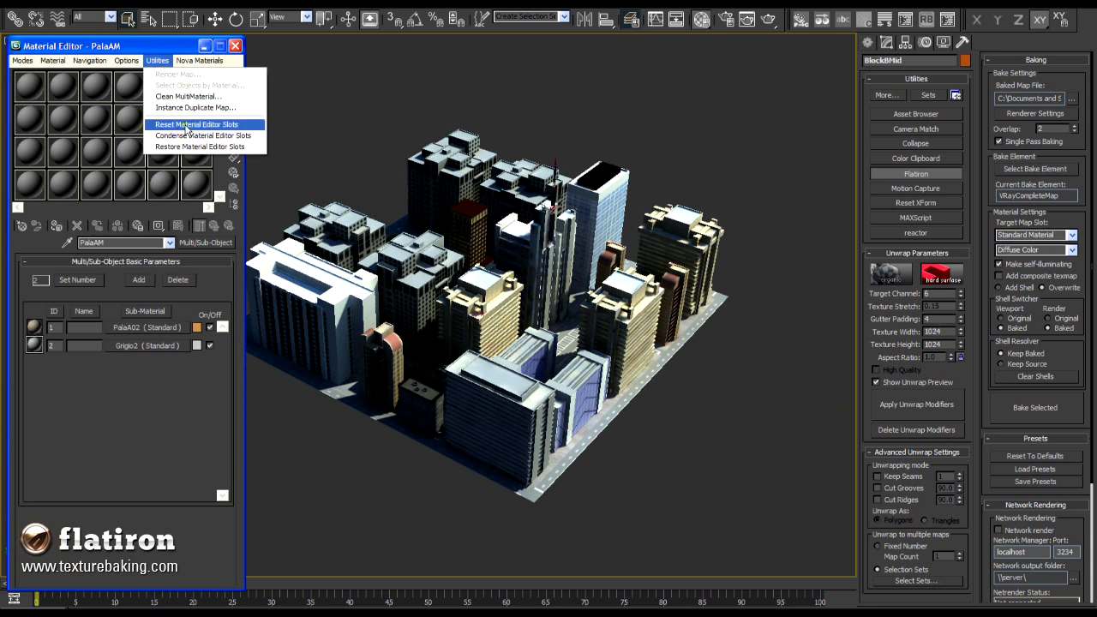
pyautogui.click(197, 128)
# Step: Load the five flatiron_bake_result scene materials into the first five sample slots and close the Material/Map Browser
pyautogui.click(32, 89)
pyautogui.click(21, 226)
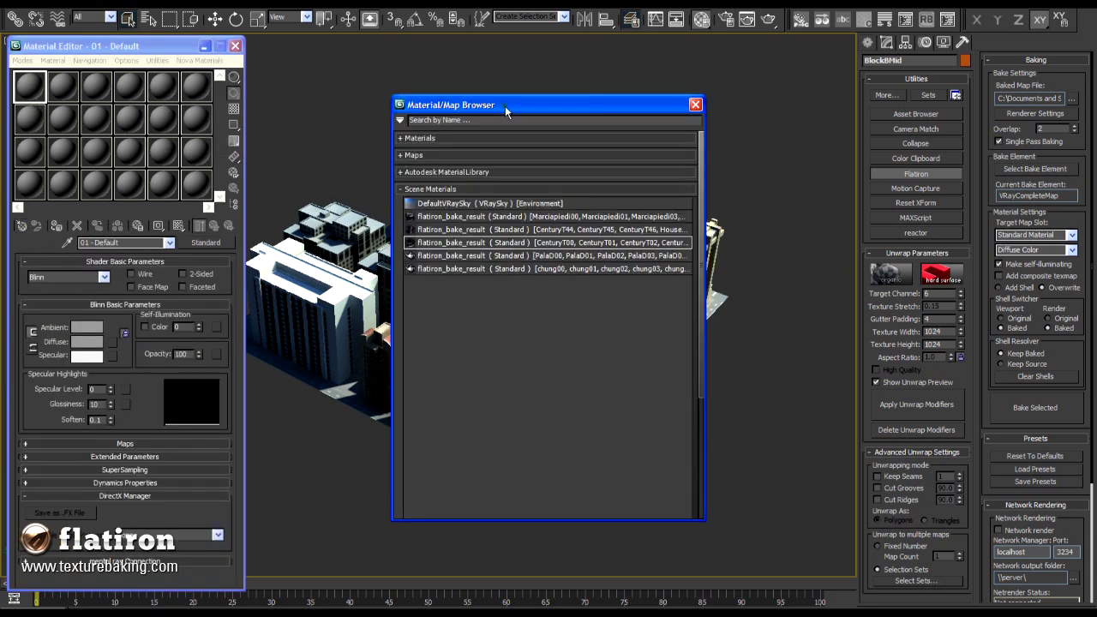
pyautogui.moveTo(504, 103); pyautogui.dragTo(387, 73)
pyautogui.doubleClick(321, 201)
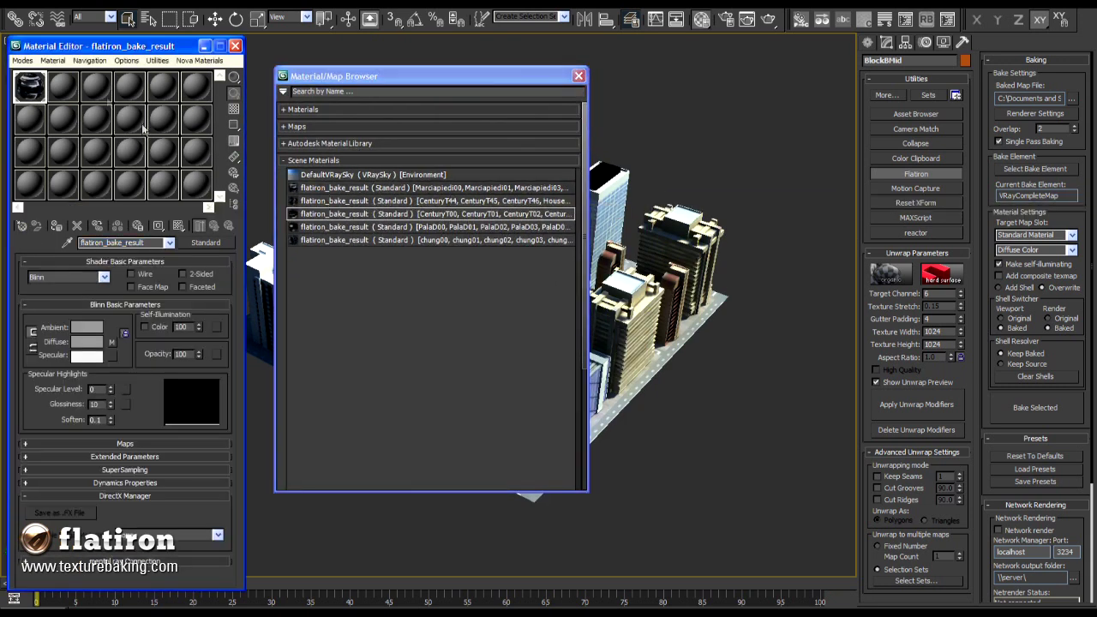
pyautogui.click(97, 88)
pyautogui.doubleClick(319, 215)
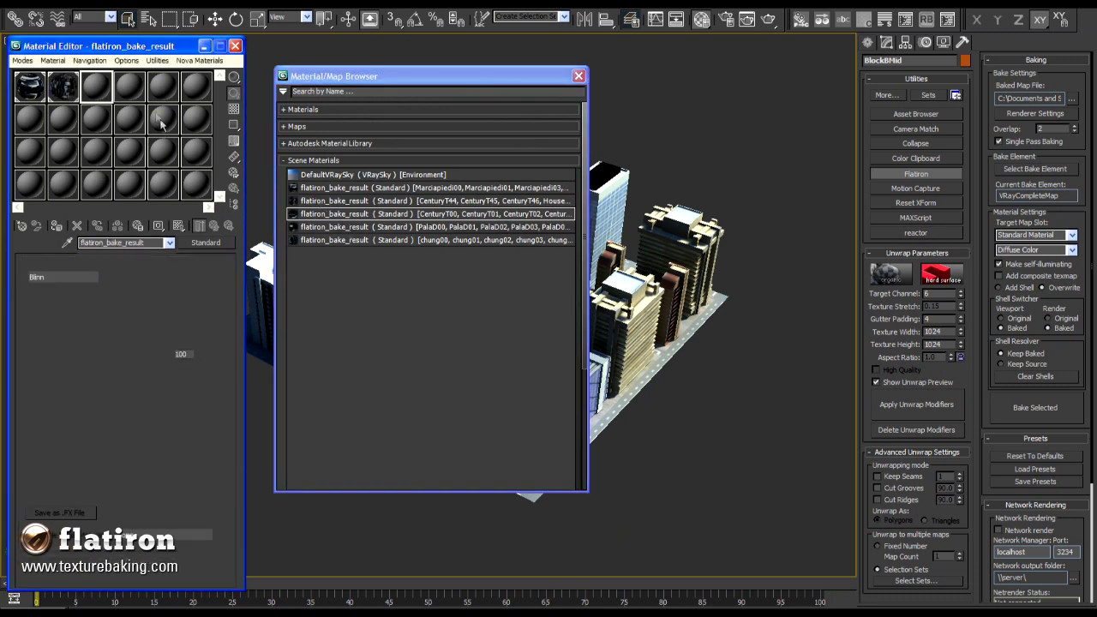
pyautogui.click(130, 89)
pyautogui.doubleClick(317, 229)
pyautogui.click(162, 86)
pyautogui.doubleClick(321, 239)
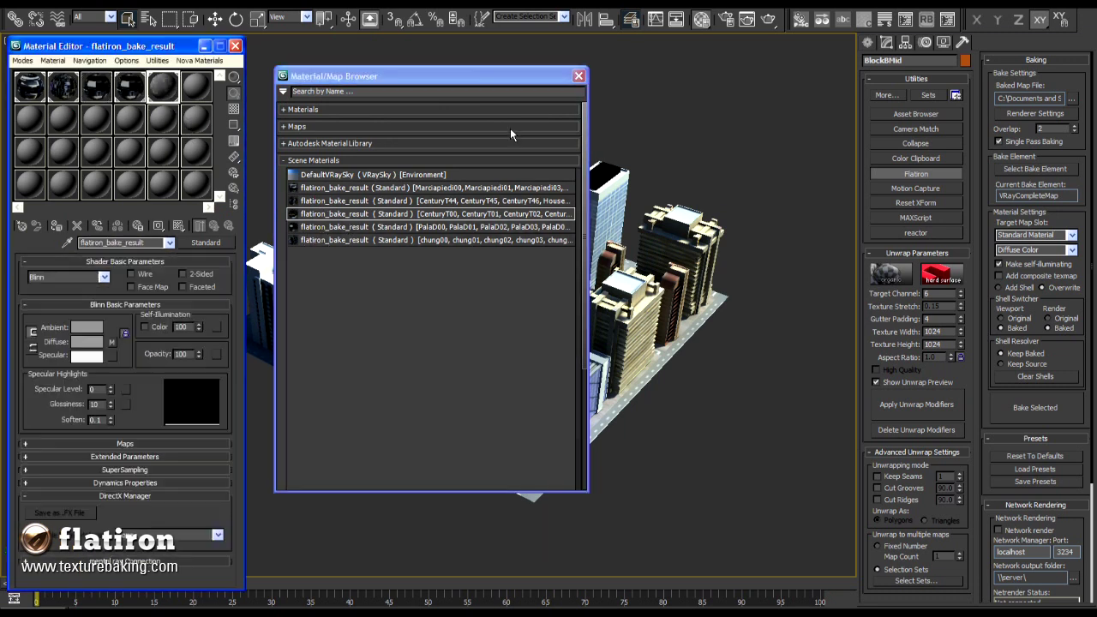
pyautogui.click(579, 76)
# Step: Review the settings of the loaded baked materials, close the Material Editor, and look over the city
pyautogui.click(31, 96)
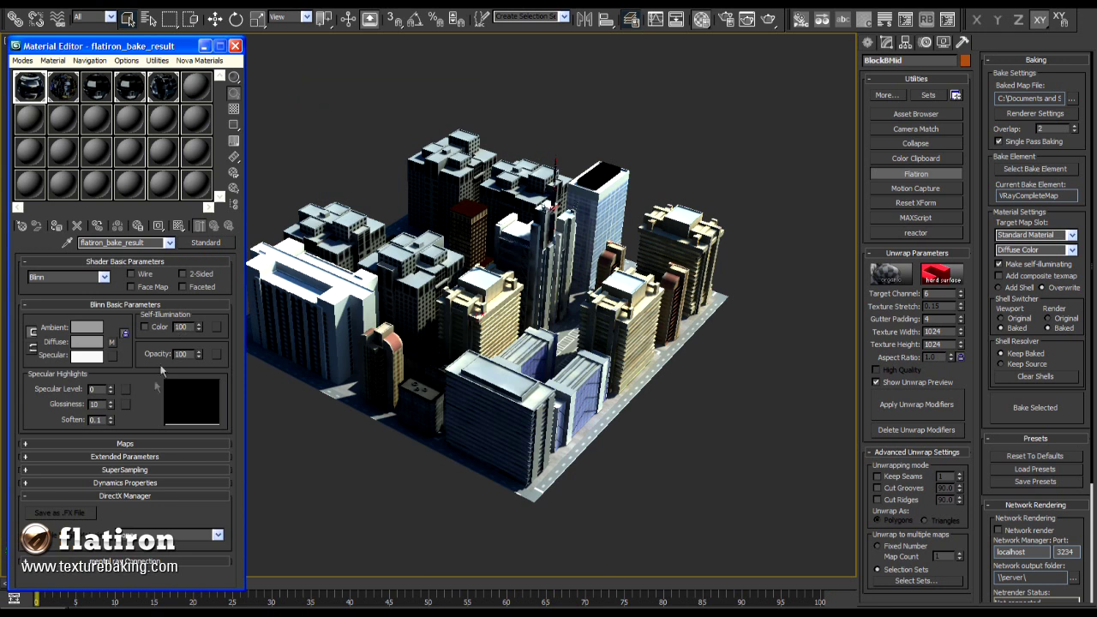
pyautogui.click(147, 443)
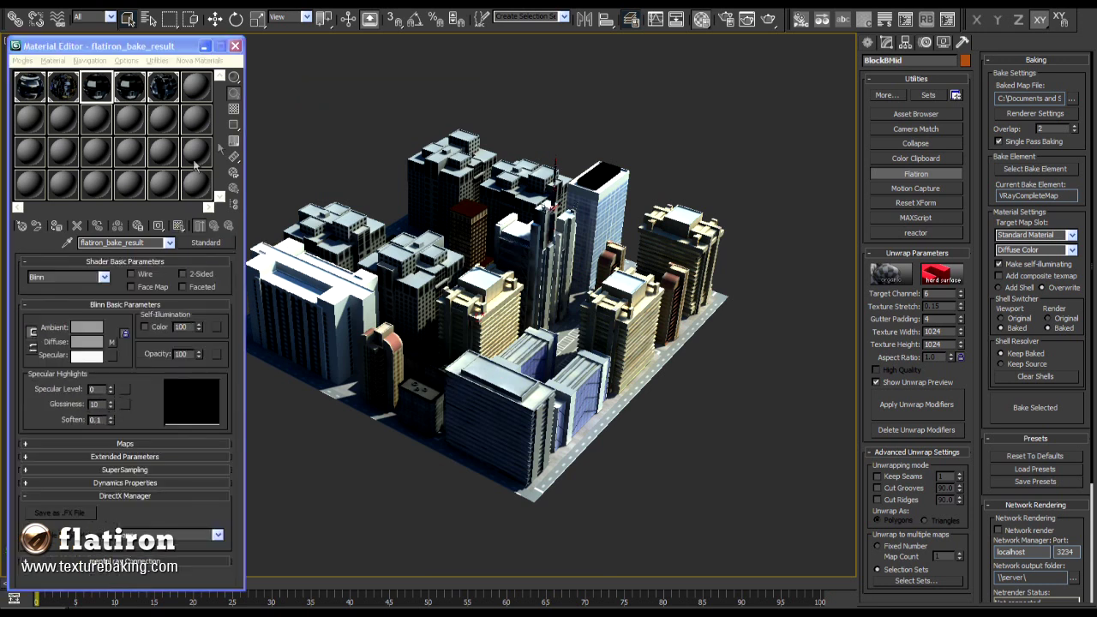
pyautogui.click(237, 47)
pyautogui.keyDown('alt'); pyautogui.moveTo(541, 108); pyautogui.dragTo(583, 310, button='middle'); pyautogui.keyUp('alt')
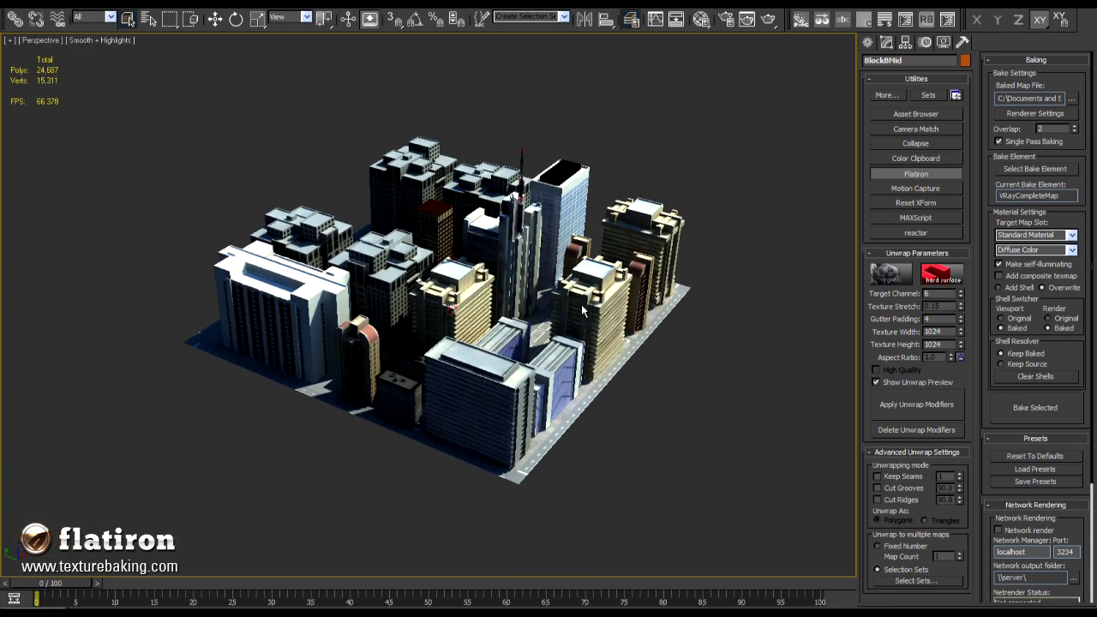
# Step: Assign the Default Scanline Renderer as the production renderer, check its settings, and close Render Setup
pyautogui.press('F10')
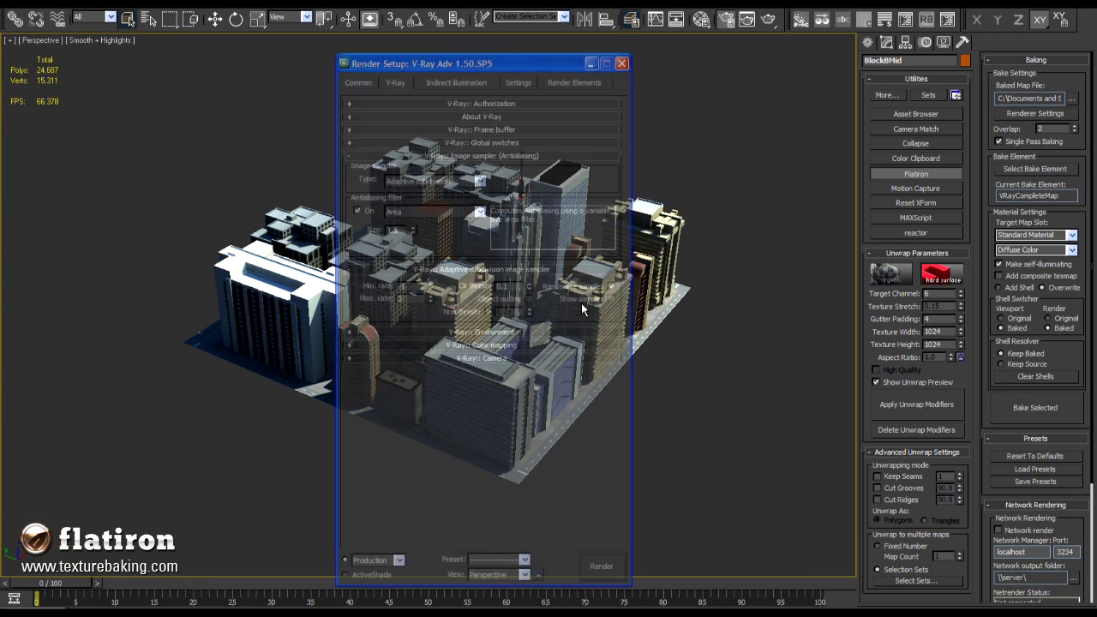
pyautogui.moveTo(531, 70); pyautogui.dragTo(266, 69)
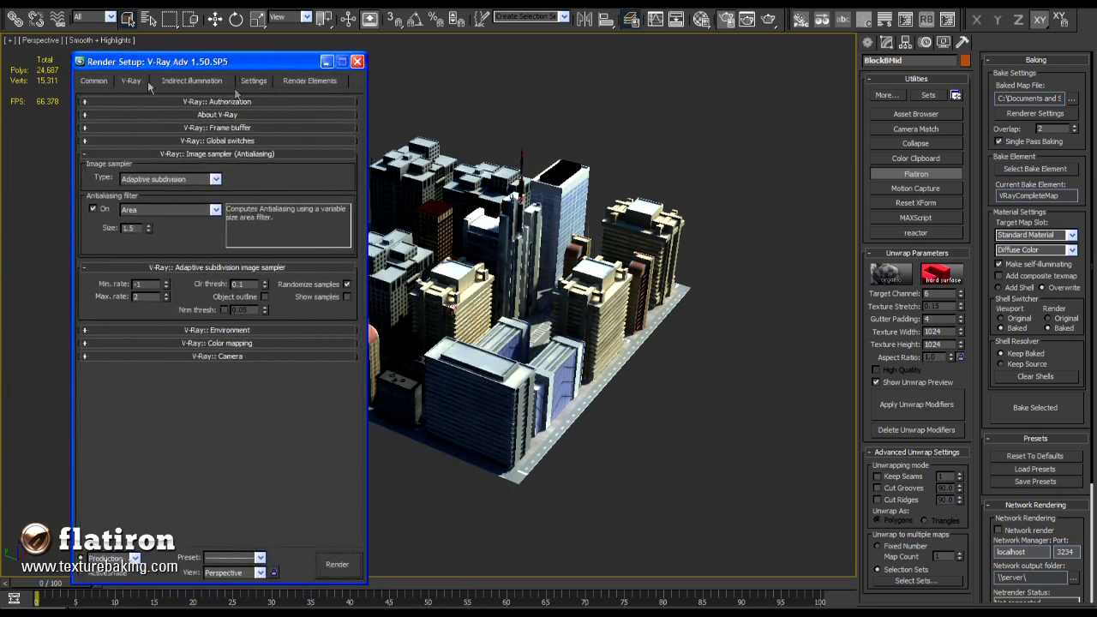
pyautogui.click(88, 84)
pyautogui.click(215, 101)
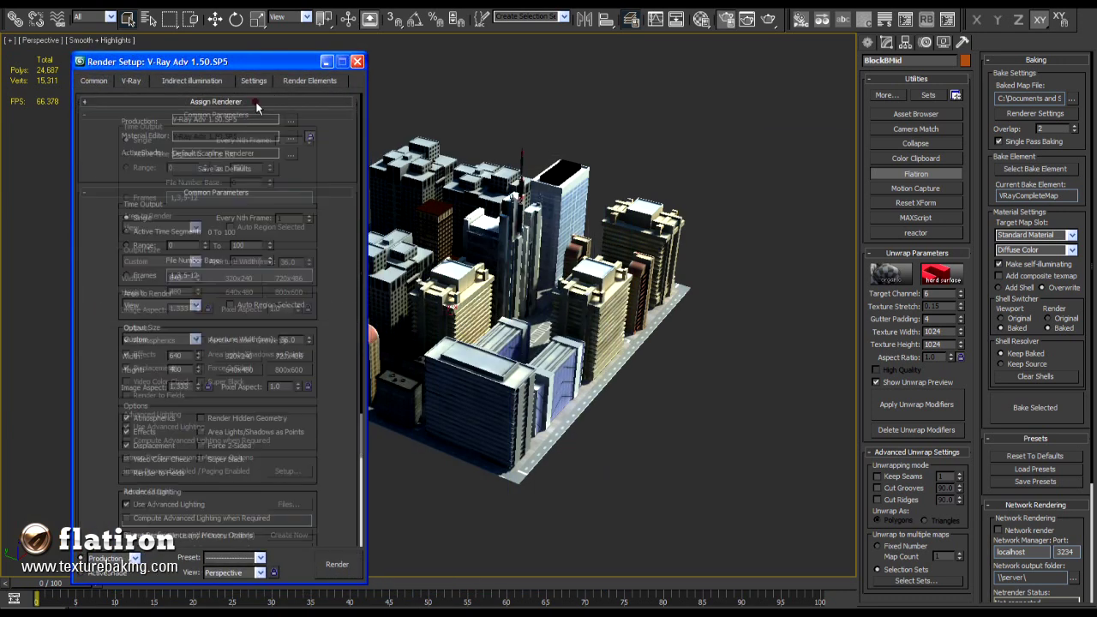
pyautogui.click(291, 120)
pyautogui.click(196, 239)
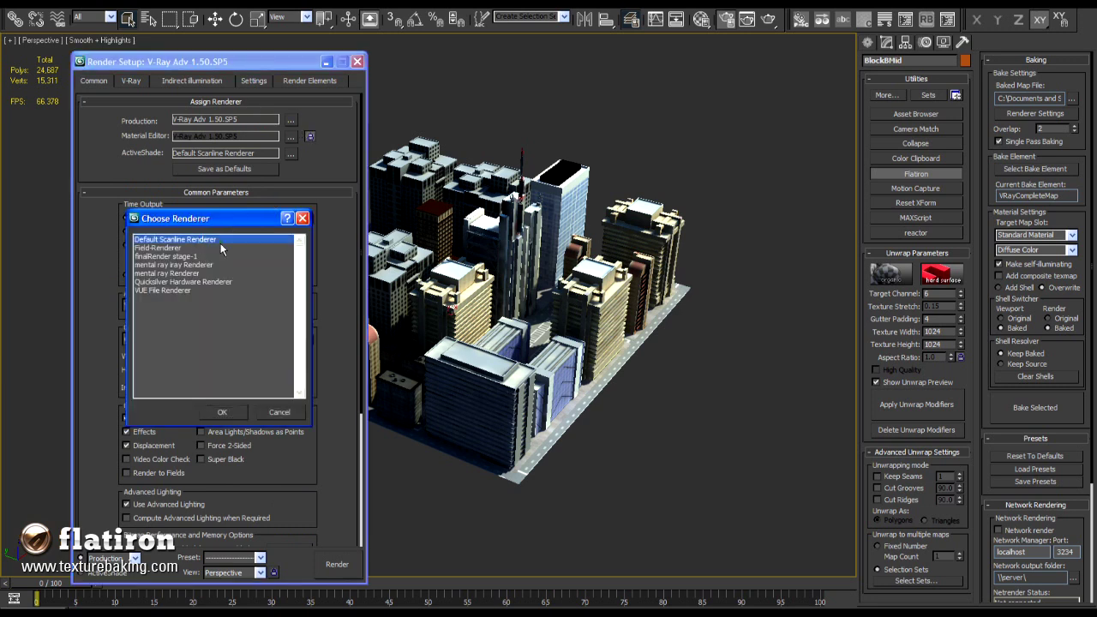
pyautogui.click(223, 412)
pyautogui.click(191, 98)
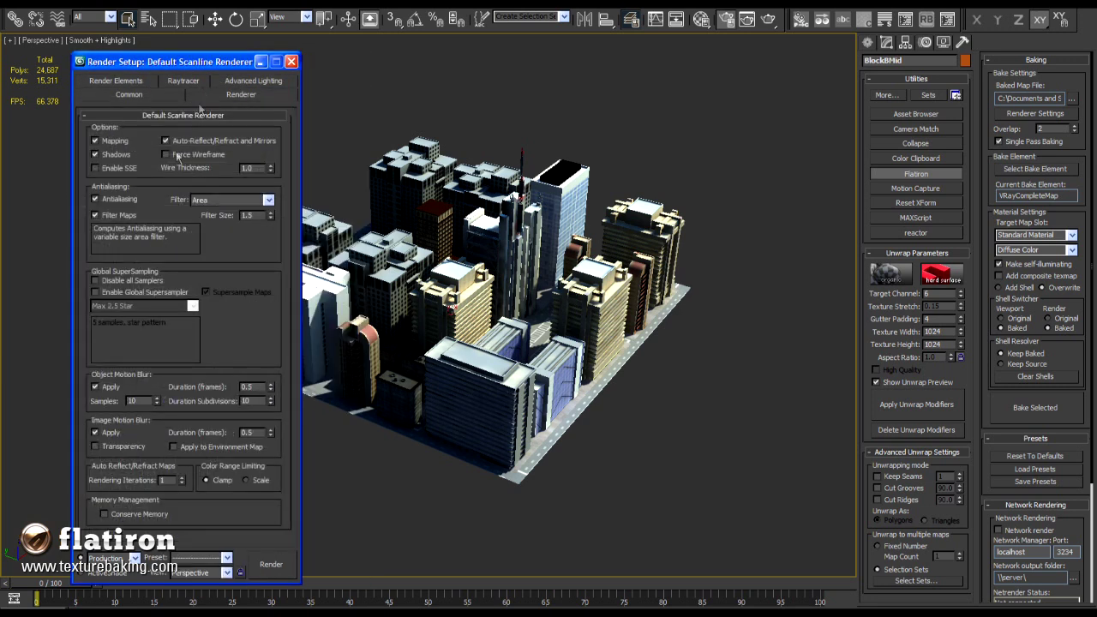
pyautogui.click(291, 61)
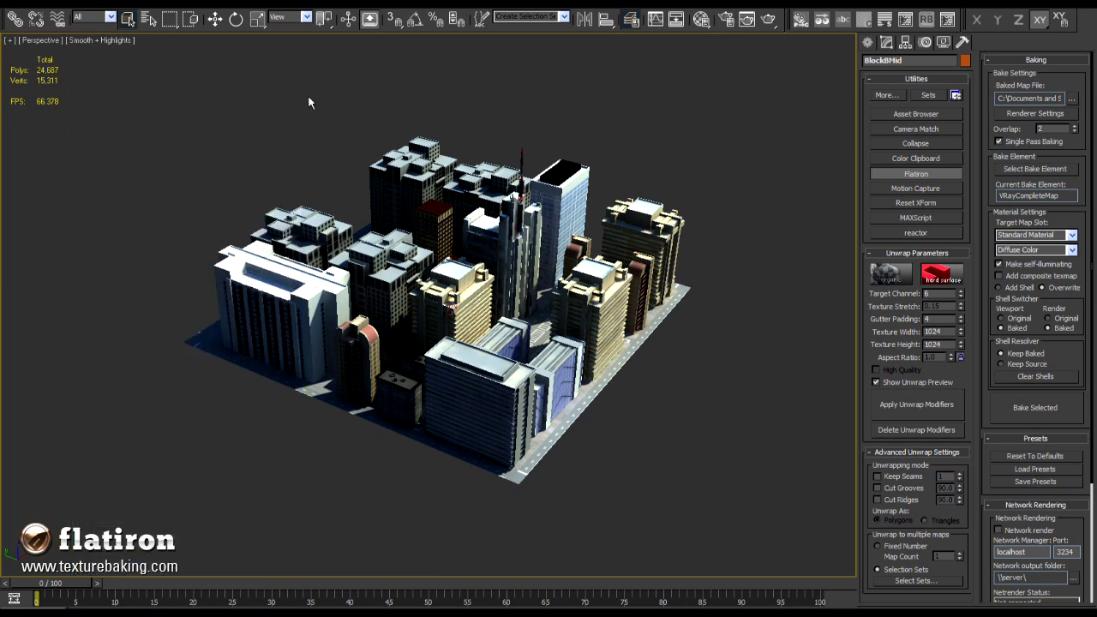
# Step: Delete the VRaySun01 light from the scene in the Left view and return to the maximized Perspective view
pyautogui.click(313, 103)
pyautogui.hotkey('alt', 'w')
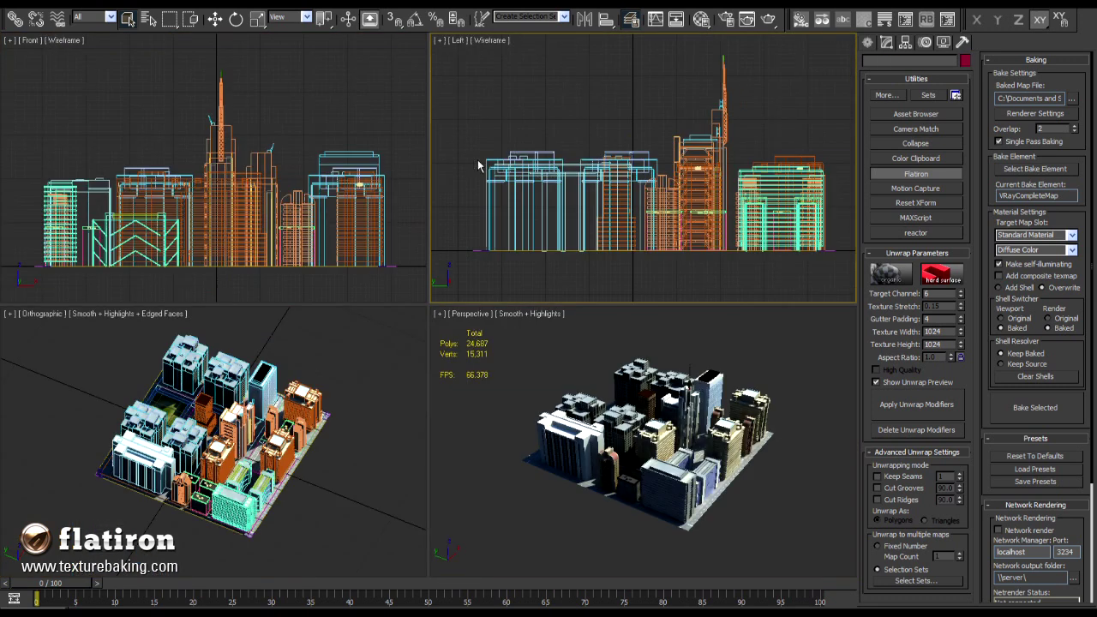
pyautogui.scroll(-5, 633, 163)
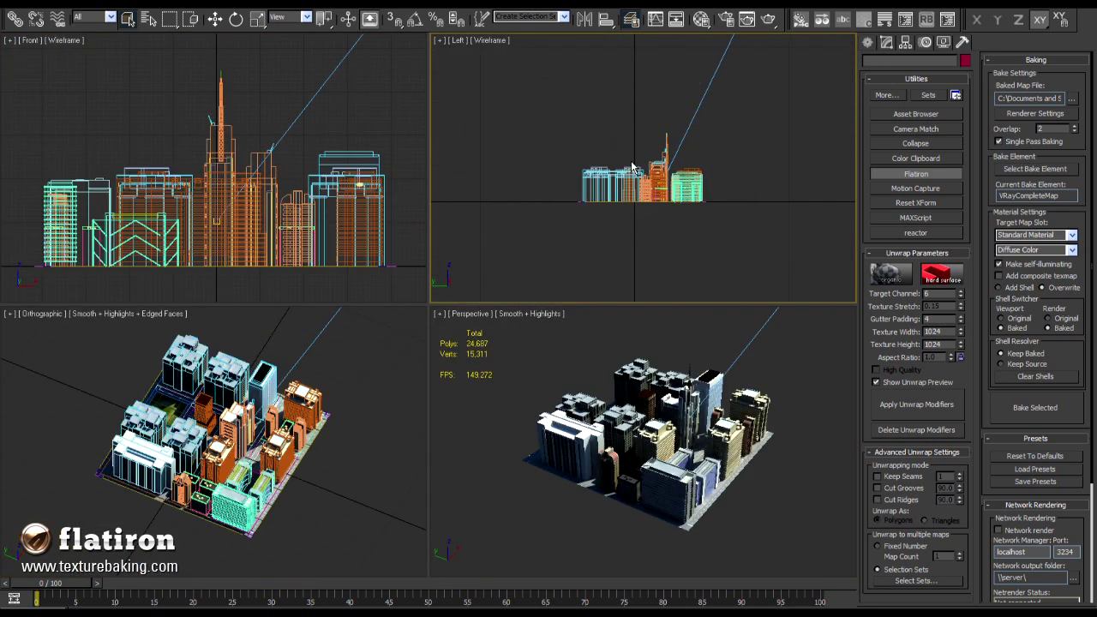
pyautogui.moveTo(702, 91); pyautogui.dragTo(729, 114)
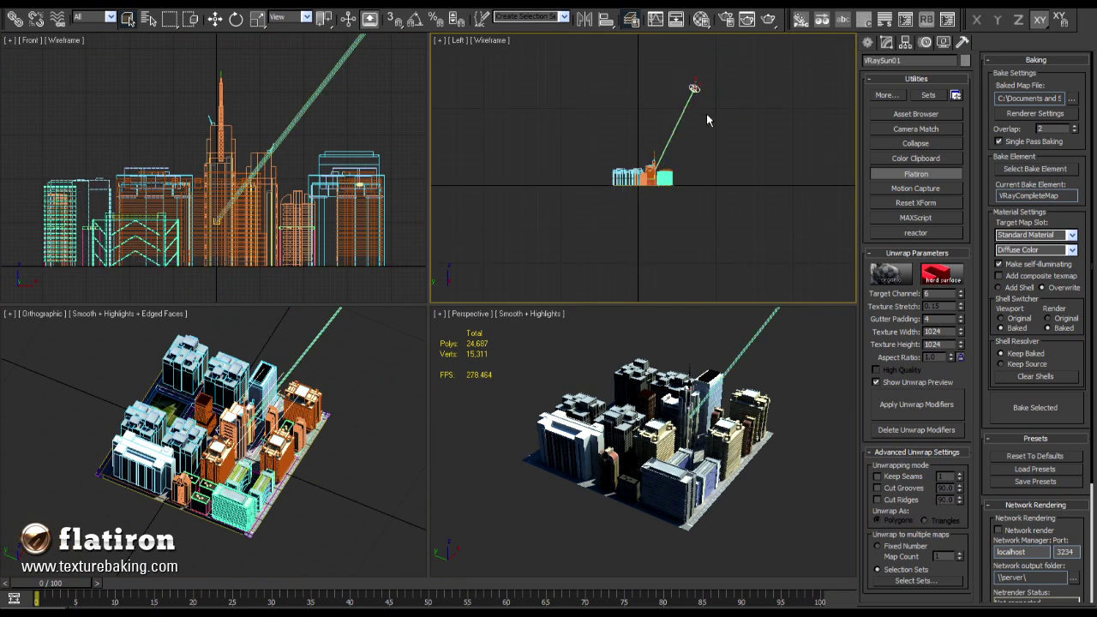
pyautogui.press('Delete')
pyautogui.scroll(6, 647, 171)
pyautogui.moveTo(657, 182); pyautogui.dragTo(639, 174, button='middle')
pyautogui.click(578, 340)
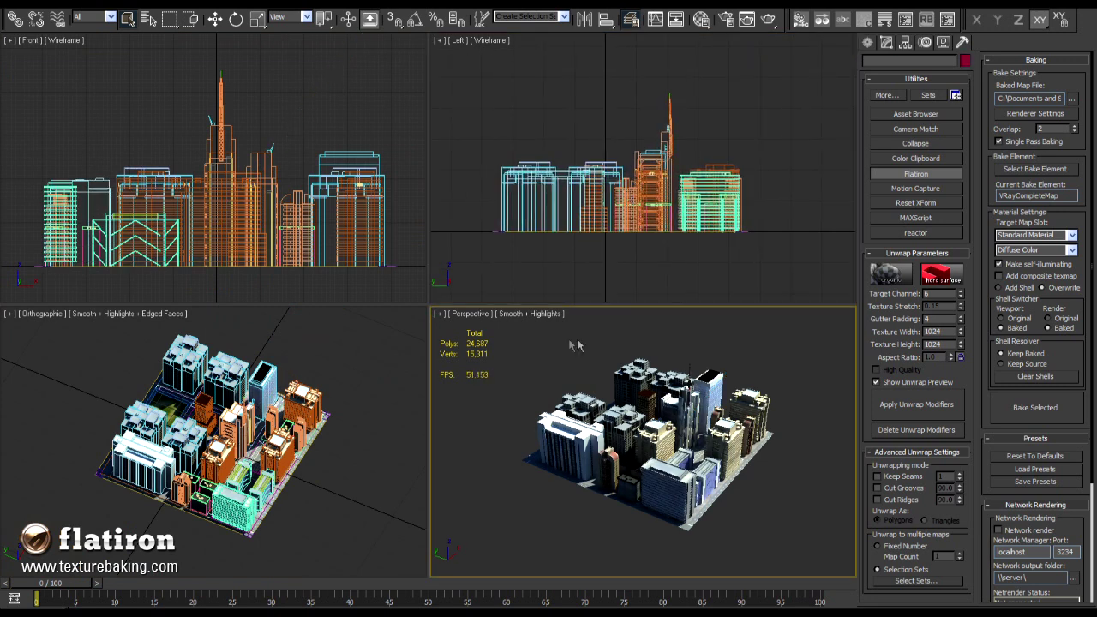
pyautogui.hotkey('alt', 'w')
# Step: Render the Perspective view at two zoom levels to check the baked textures, and view the city from the opposite side
pyautogui.hotkey('shift', 'q')
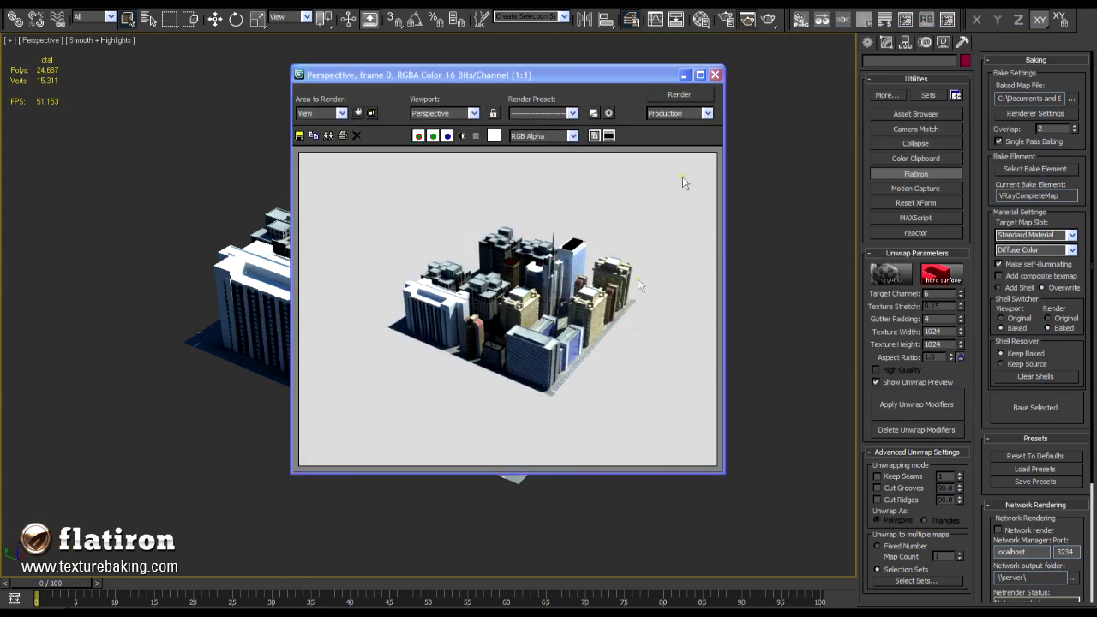
pyautogui.click(718, 76)
pyautogui.scroll(3, 581, 255)
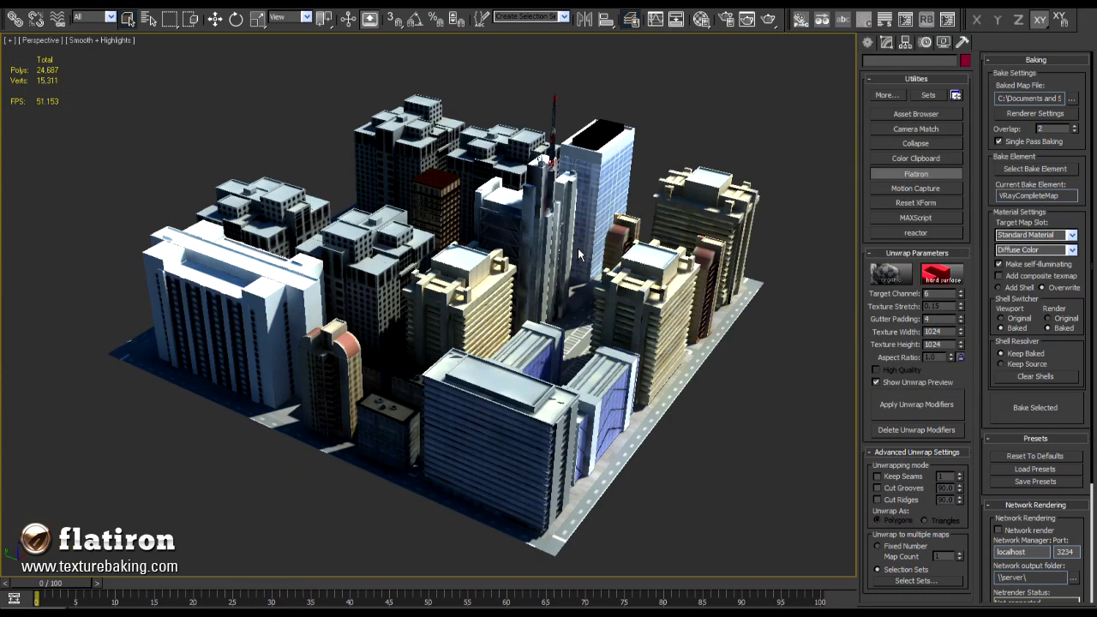
pyautogui.hotkey('shift', 'q')
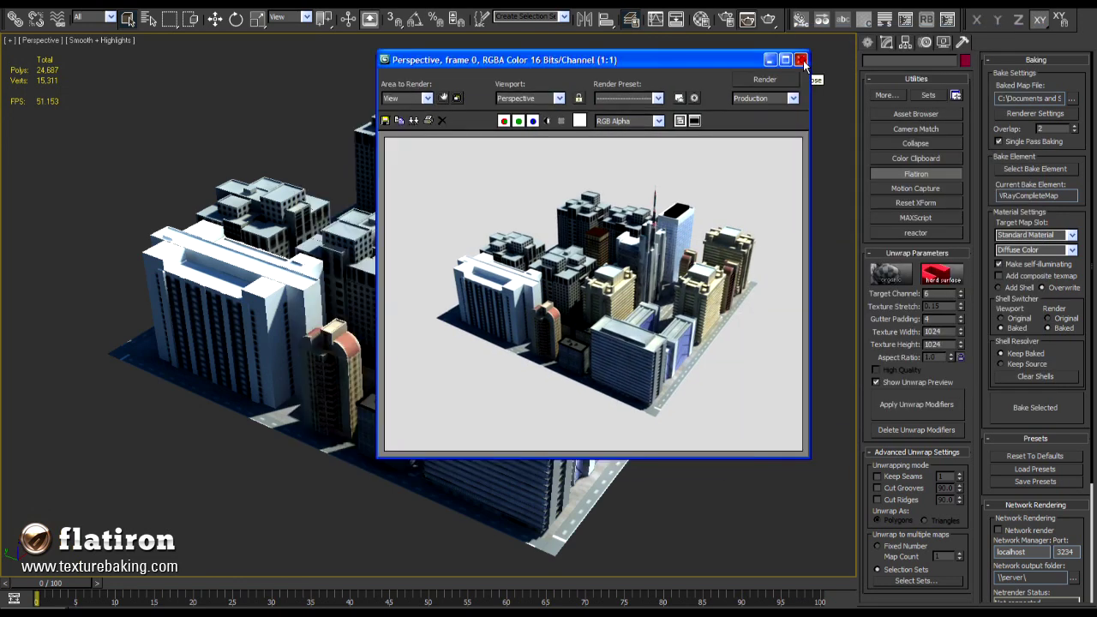
pyautogui.click(801, 60)
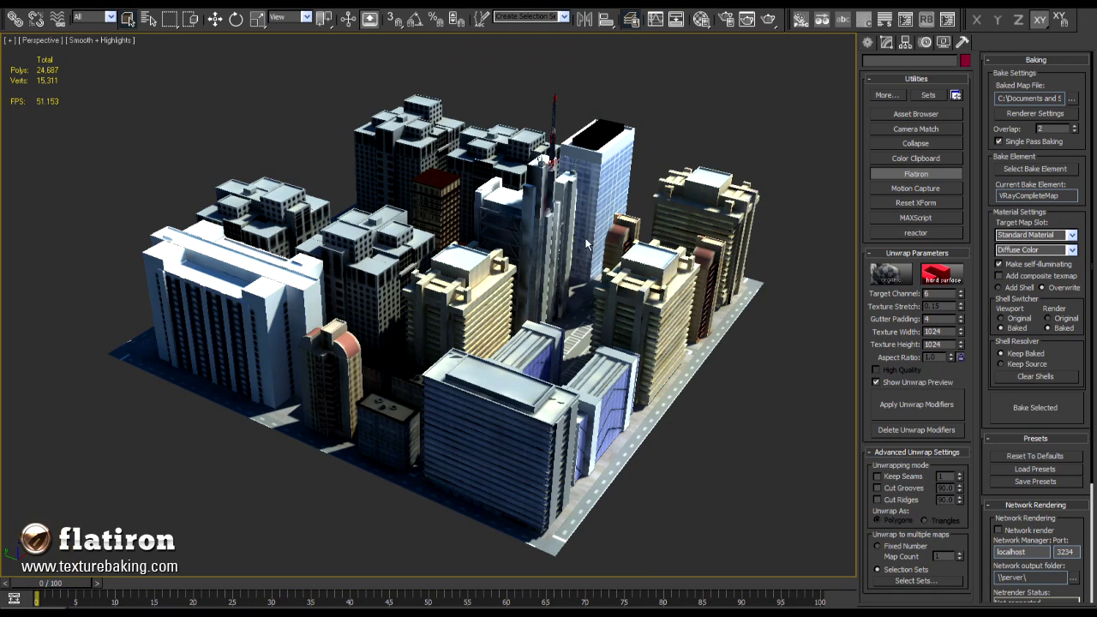
pyautogui.moveTo(563, 230)
pyautogui.keyDown('alt'); pyautogui.mouseDown(button='middle')
pyautogui.moveTo(533, 248)
pyautogui.moveTo(539, 233)
pyautogui.moveTo(555, 241)
pyautogui.moveTo(475, 253)
pyautogui.moveTo(610, 227)
pyautogui.moveTo(515, 204)
pyautogui.moveTo(559, 221)
pyautogui.mouseUp(button='middle'); pyautogui.keyUp('alt')
pyautogui.click(493, 248)
pyautogui.scroll(-2, 541, 211)
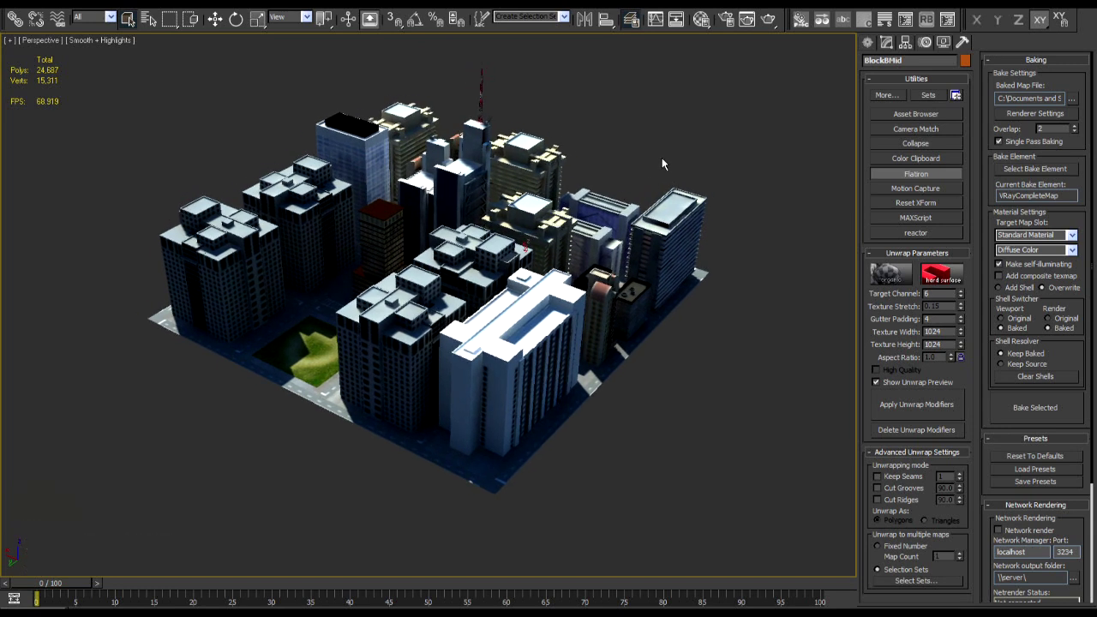